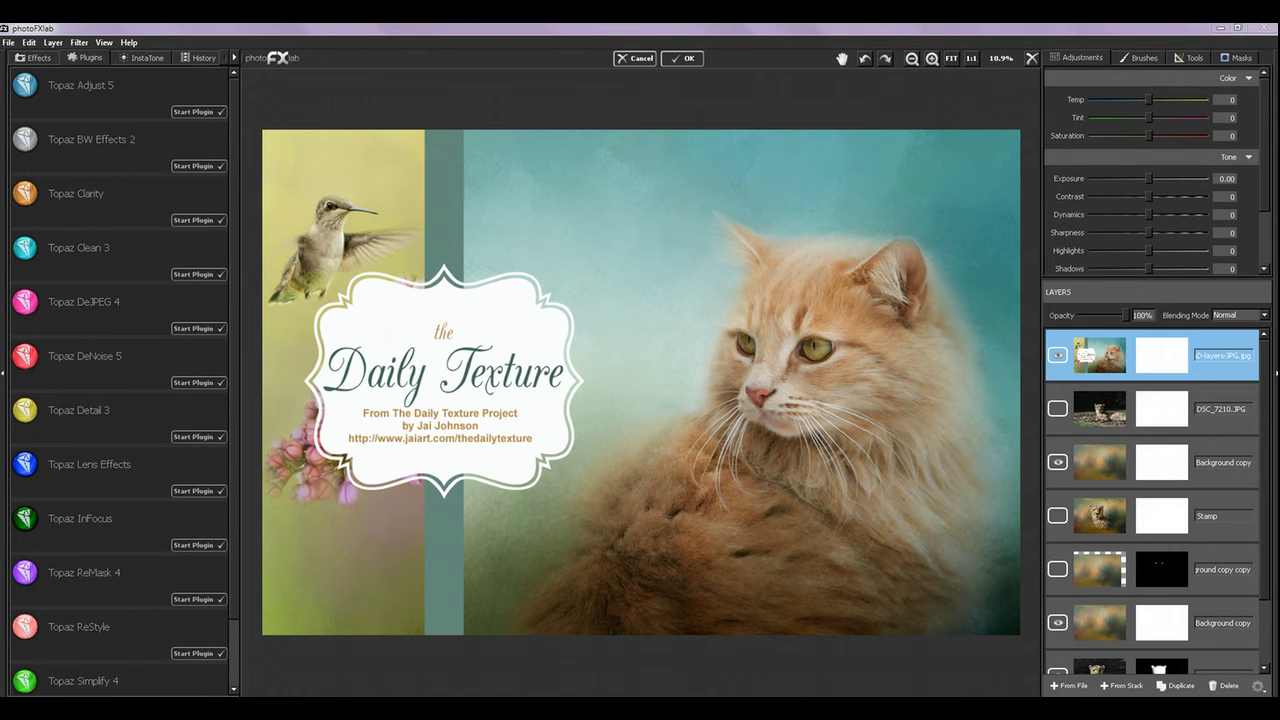
Hide the title card layer and show the original DSC_7210.JPG cheetah photo layer.
click(1057, 355)
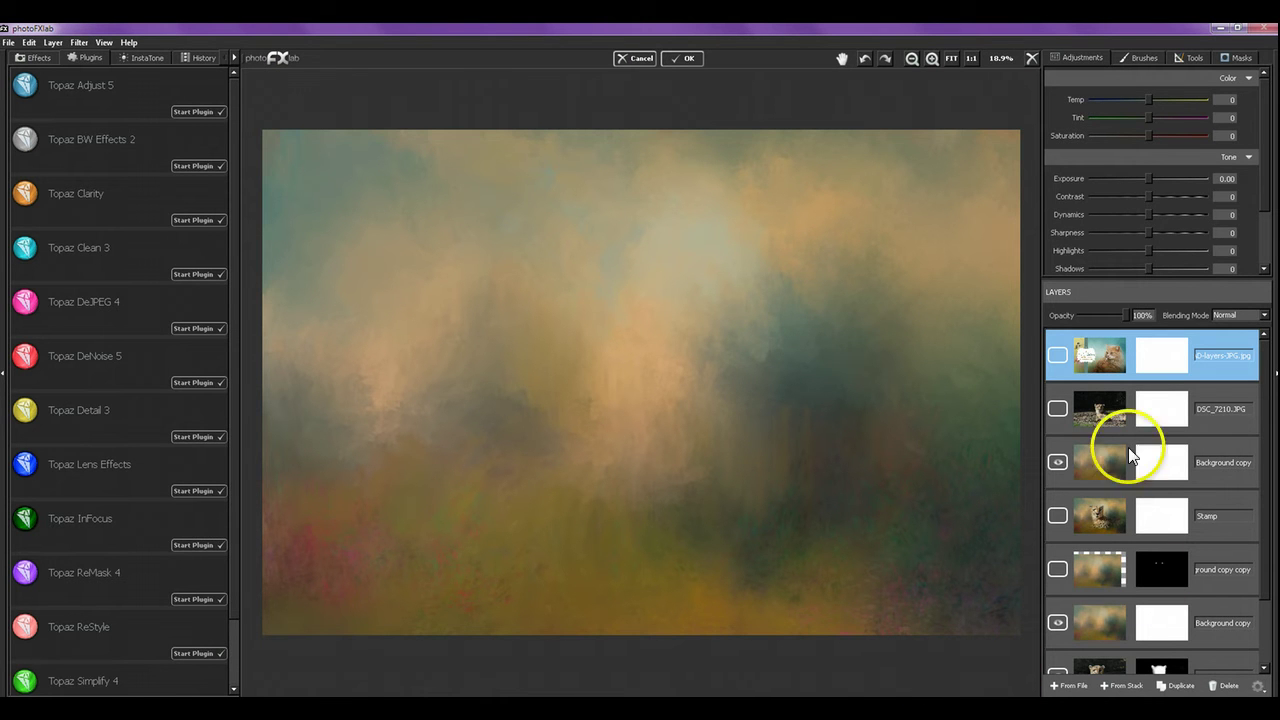
click(1058, 409)
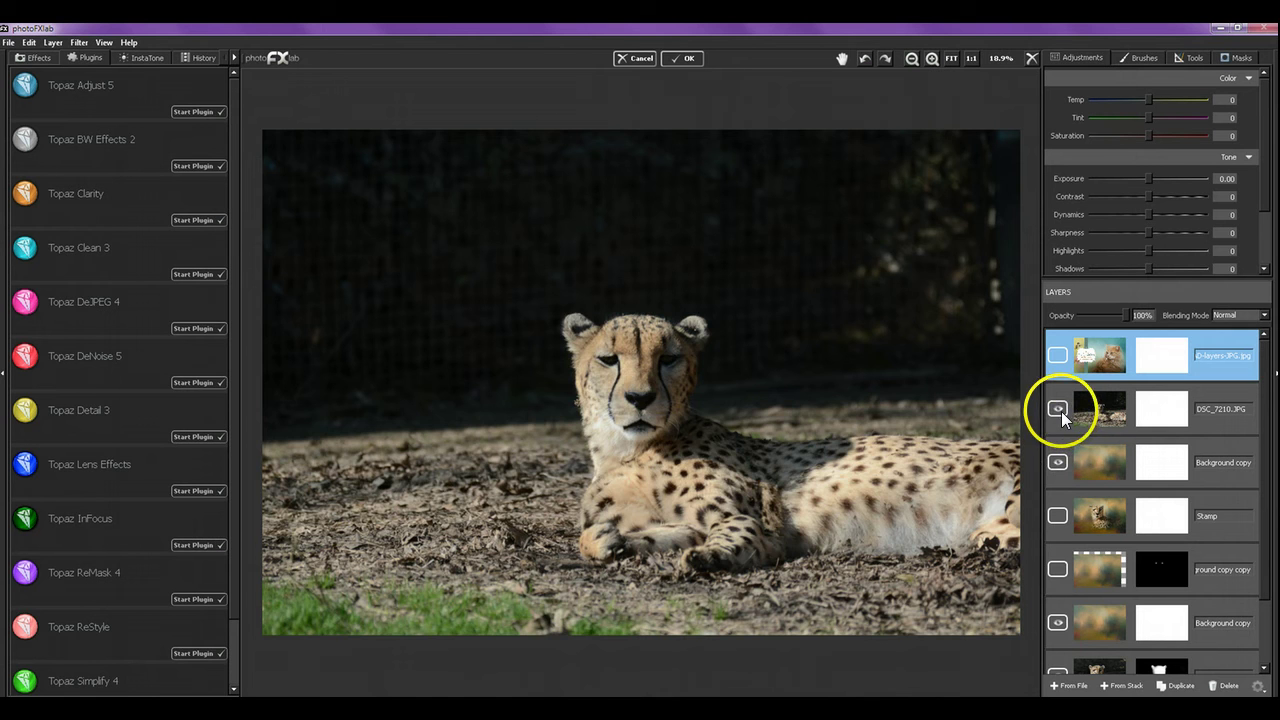
Hide the DSC_7210.JPG photo layer and the upper Background copy texture layer.
click(1058, 410)
click(1059, 462)
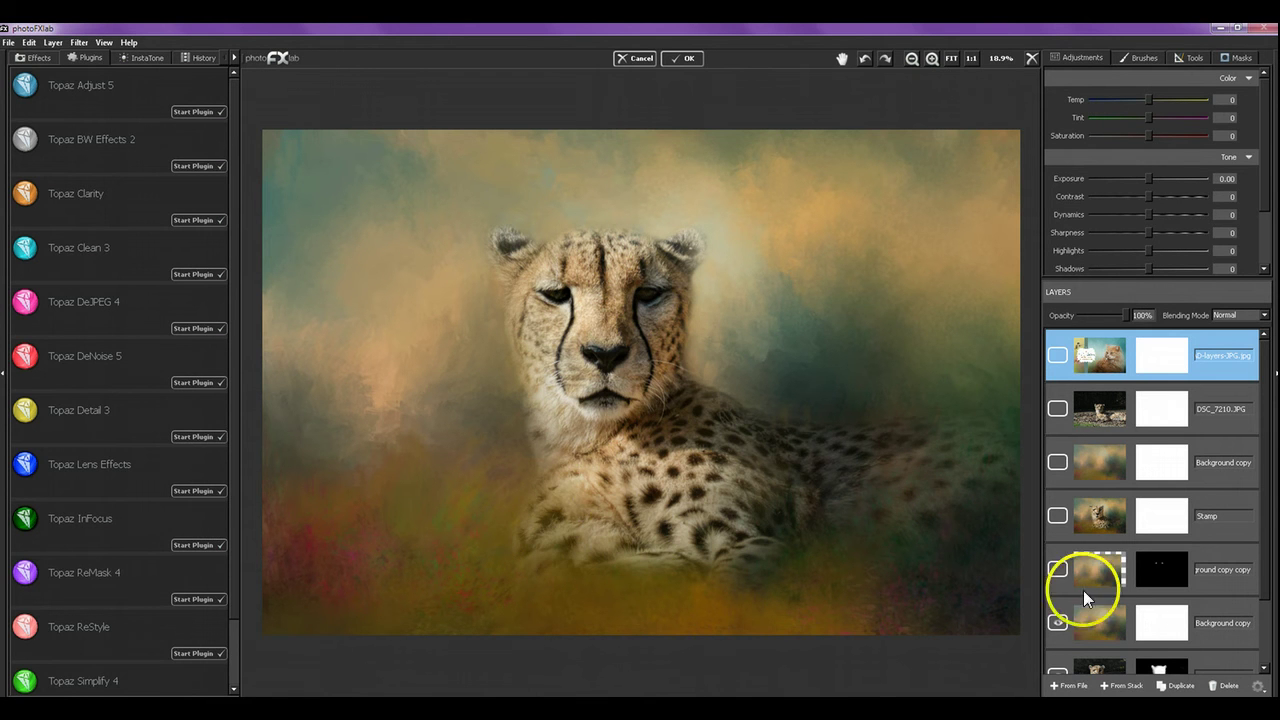
Select the lower Background copy layer to show its 76% Soft Light, -40 saturation settings.
click(1200, 604)
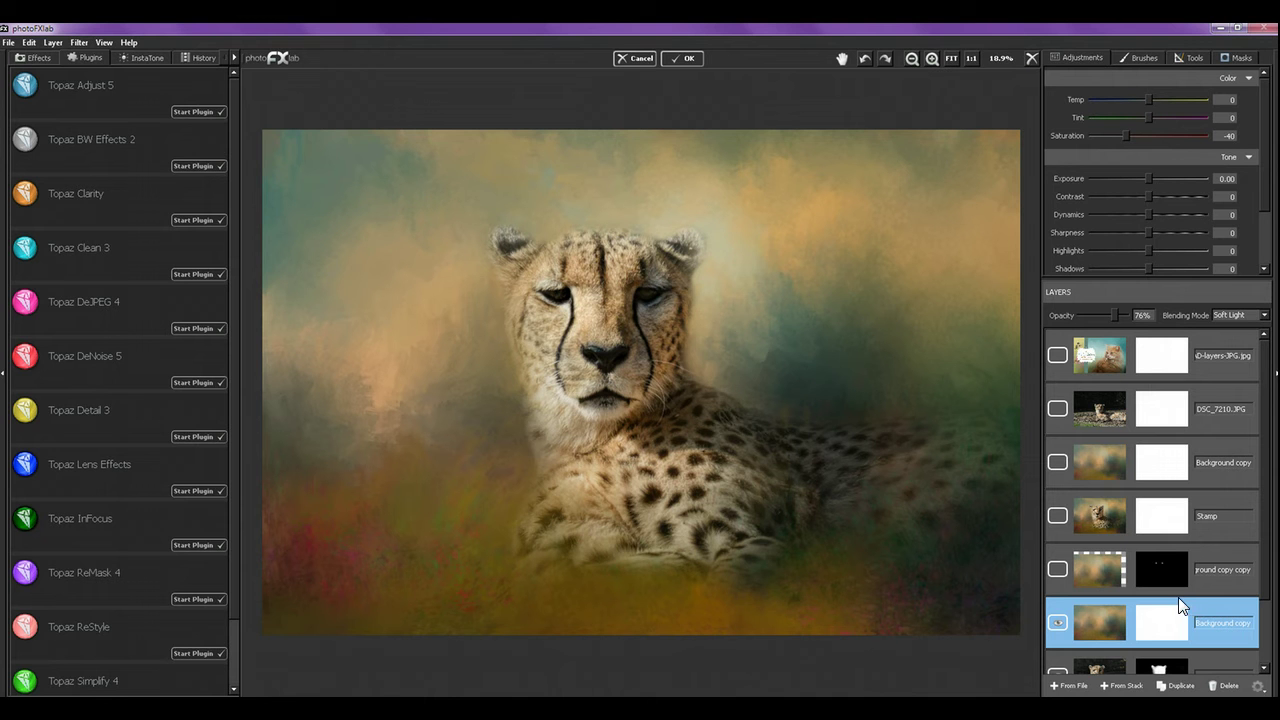
drag(1178, 600, 1020, 632)
click(932, 58)
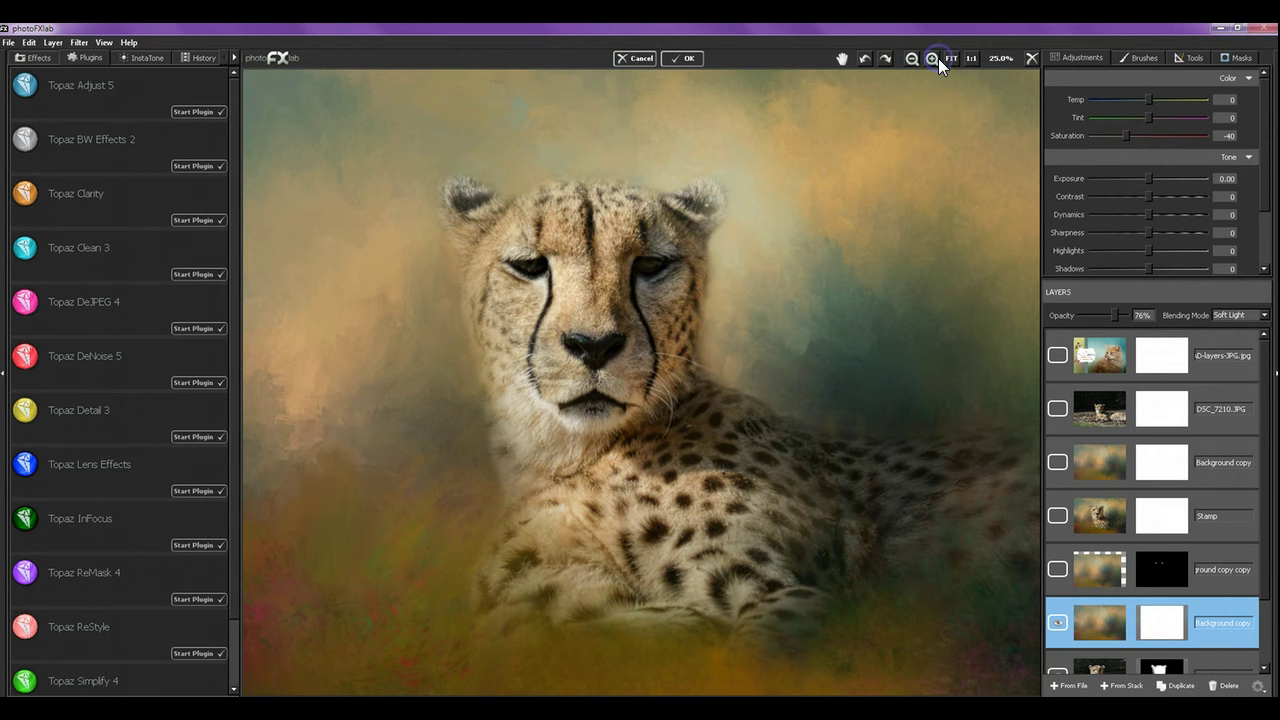
click(938, 59)
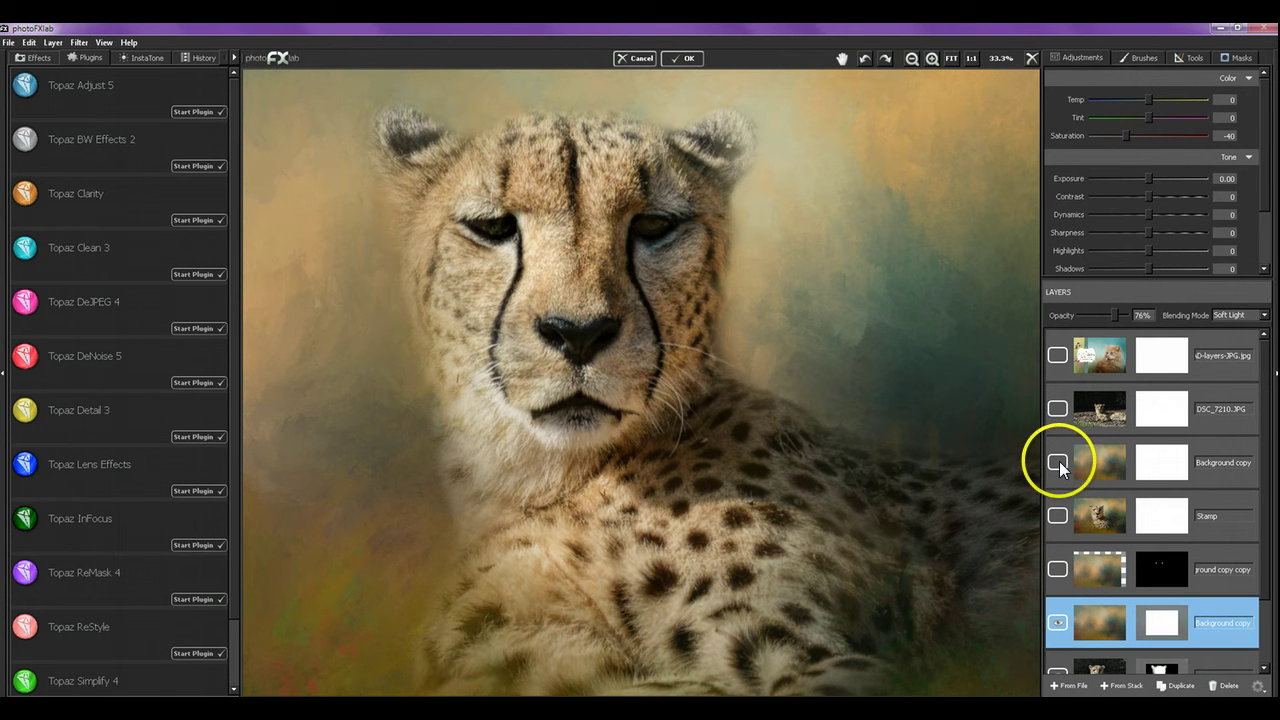
click(912, 59)
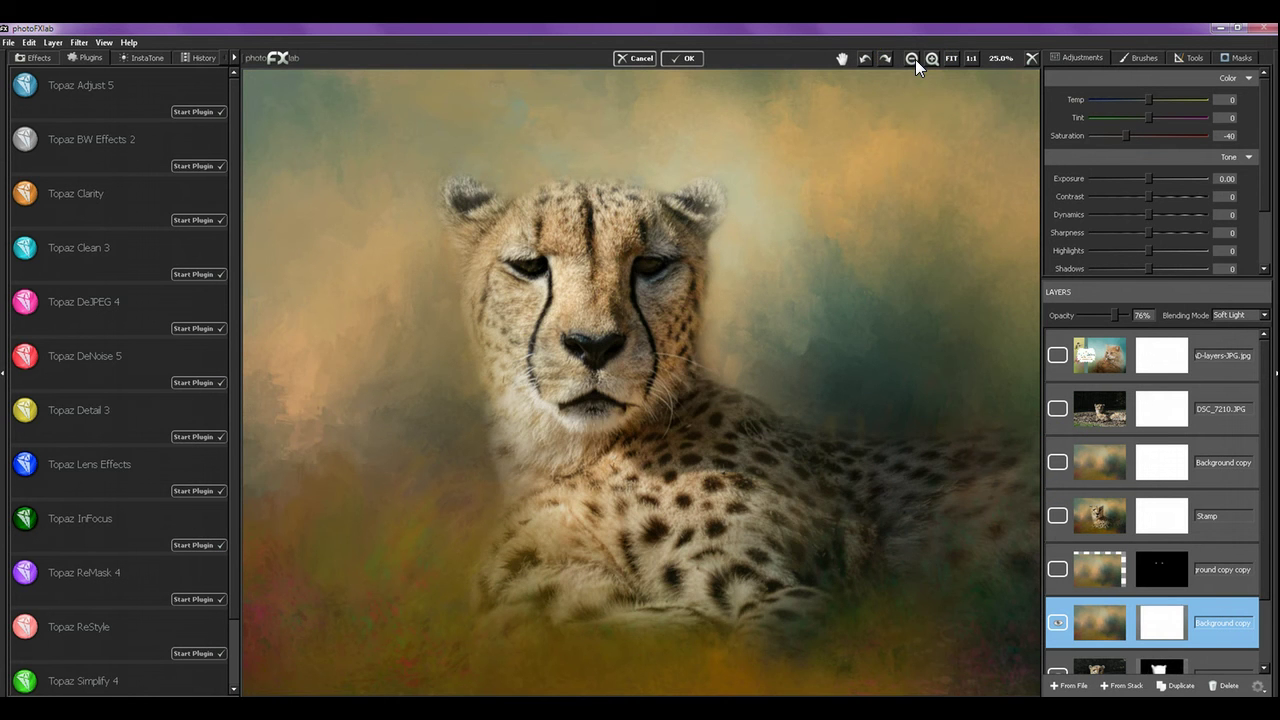
click(913, 59)
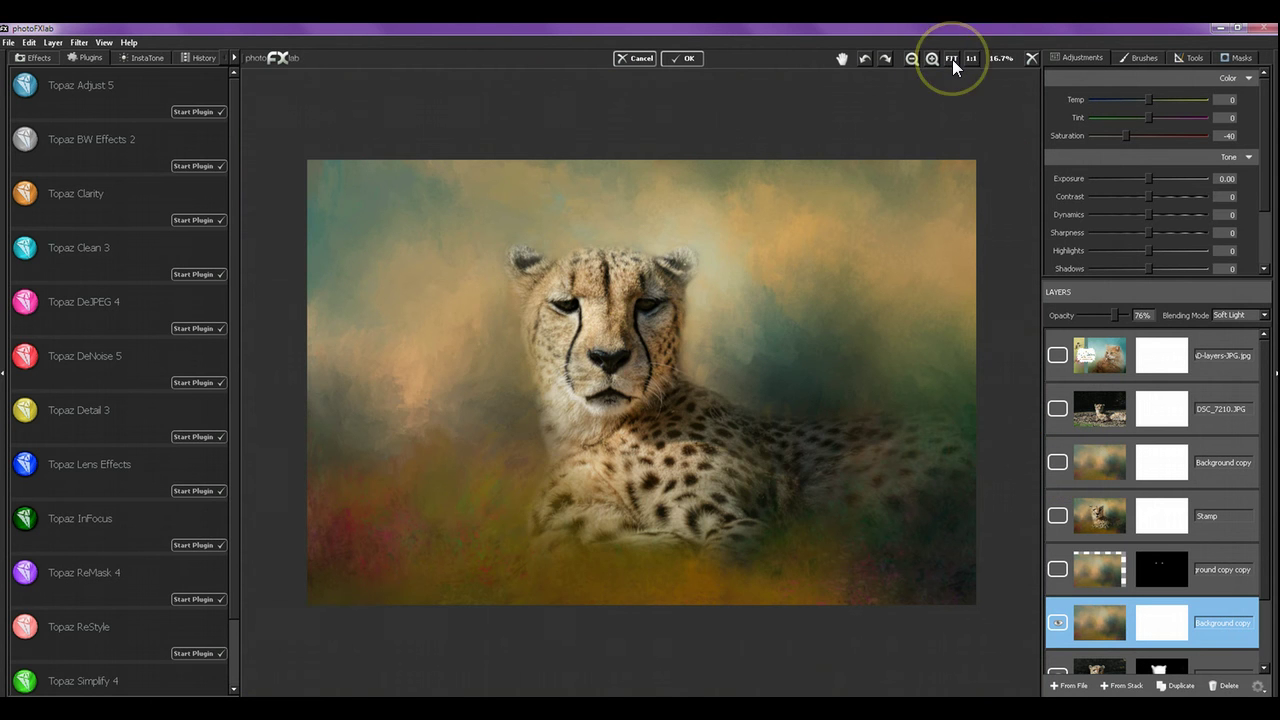
click(952, 59)
Show the upper Background copy texture layer and set its blending mode to Color Dodge.
click(1057, 462)
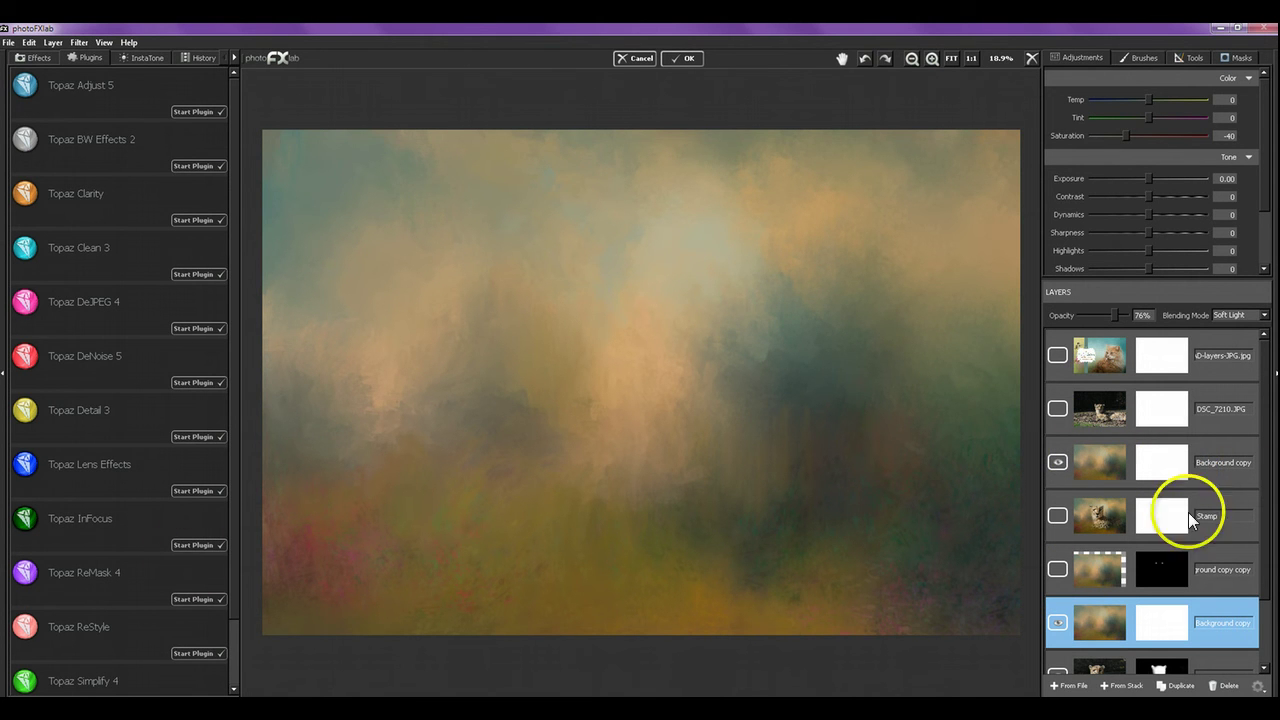
click(1221, 473)
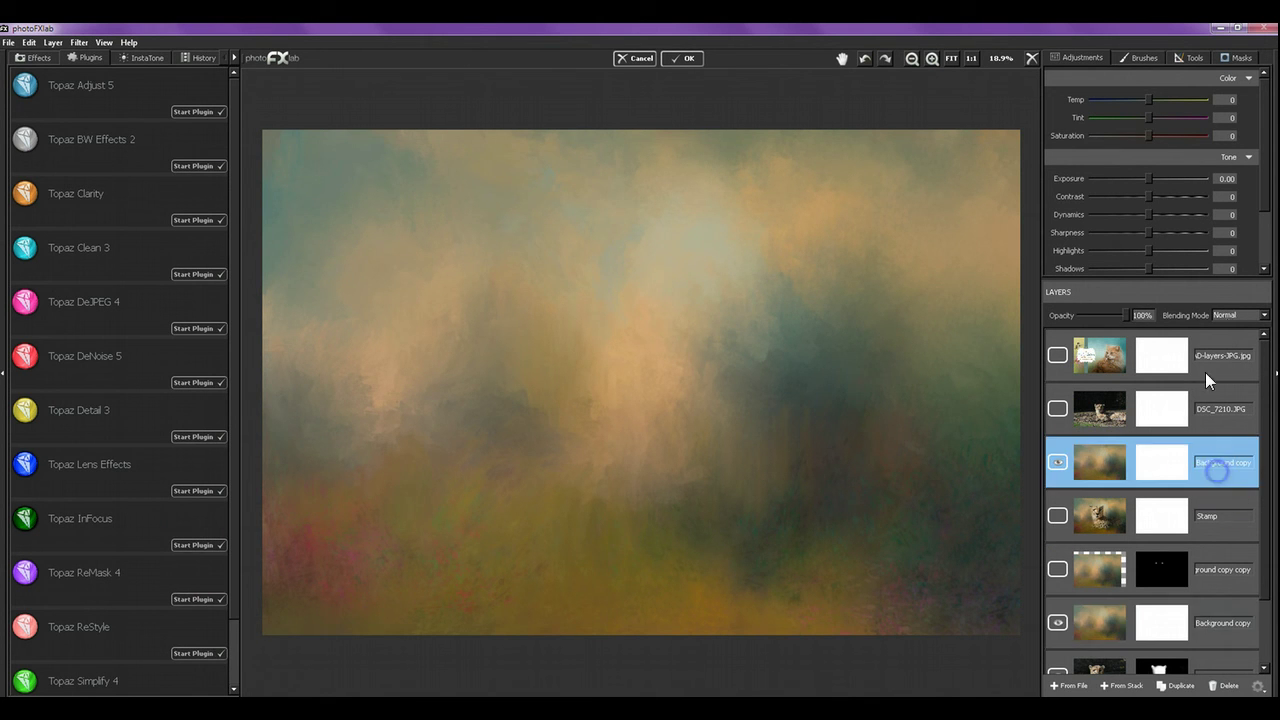
click(1239, 316)
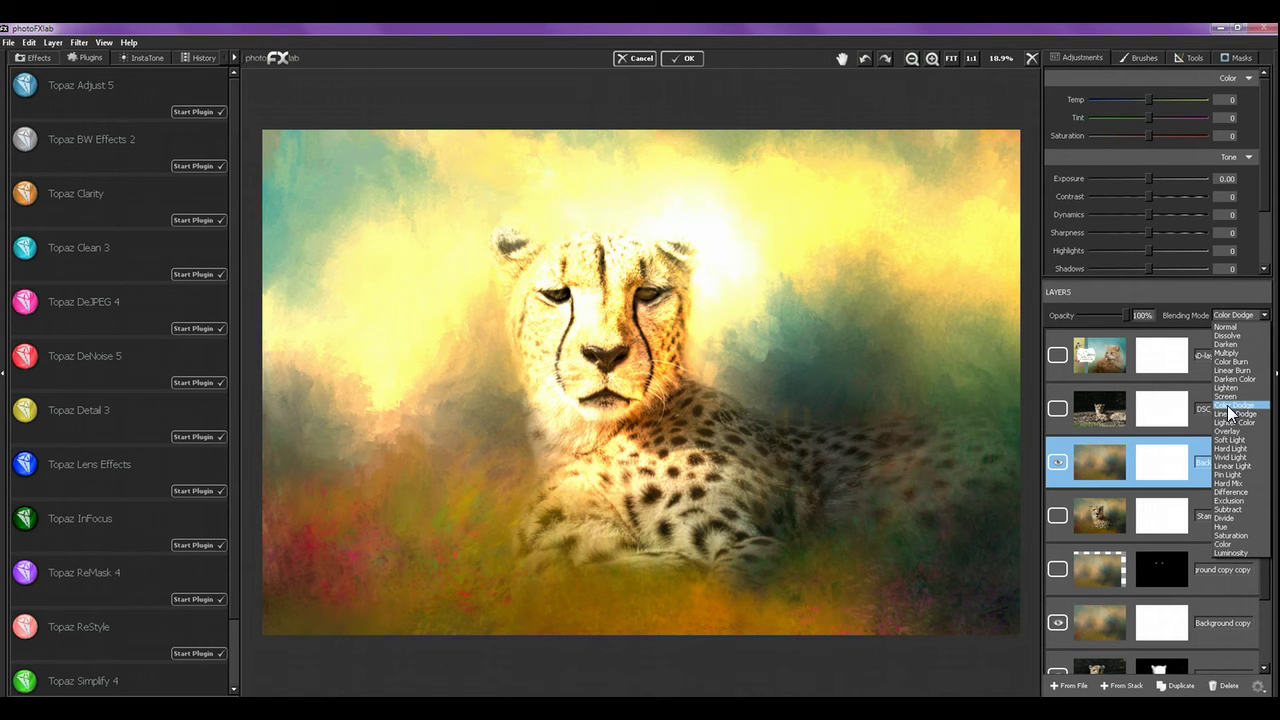
click(1229, 405)
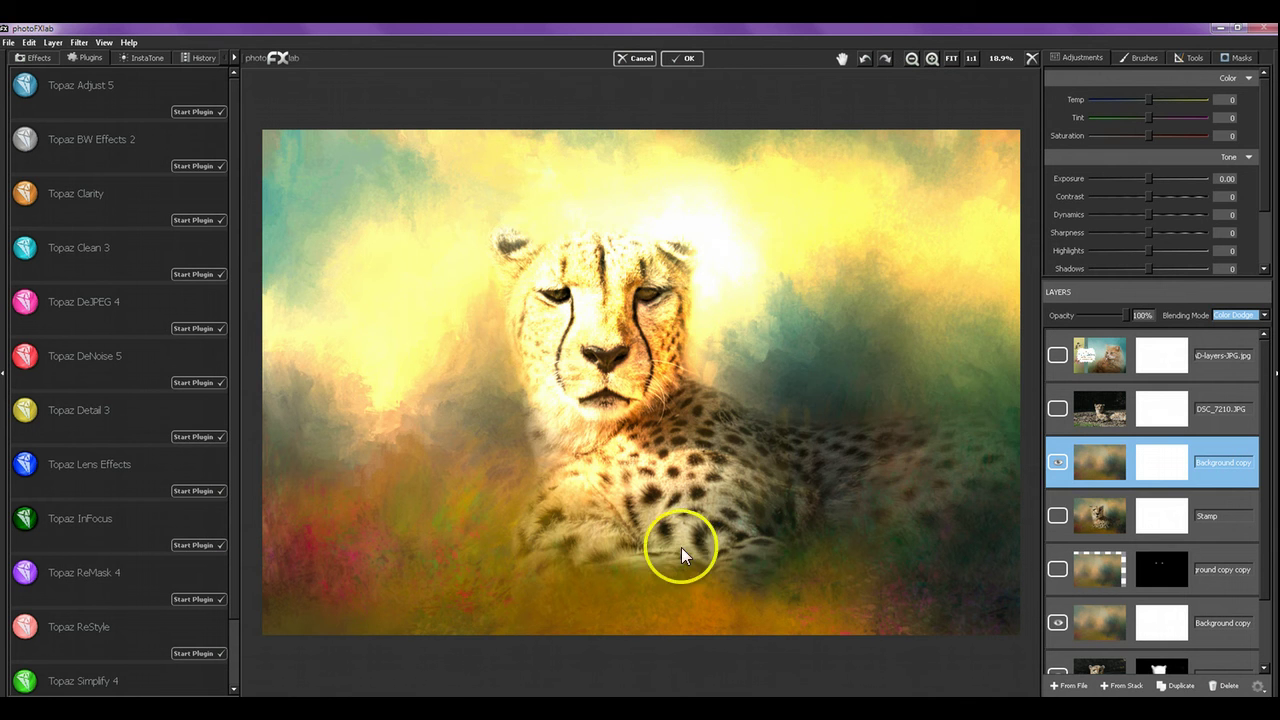
Toggle the Color Dodge layer off and on twice to compare, leaving it visible.
click(1058, 462)
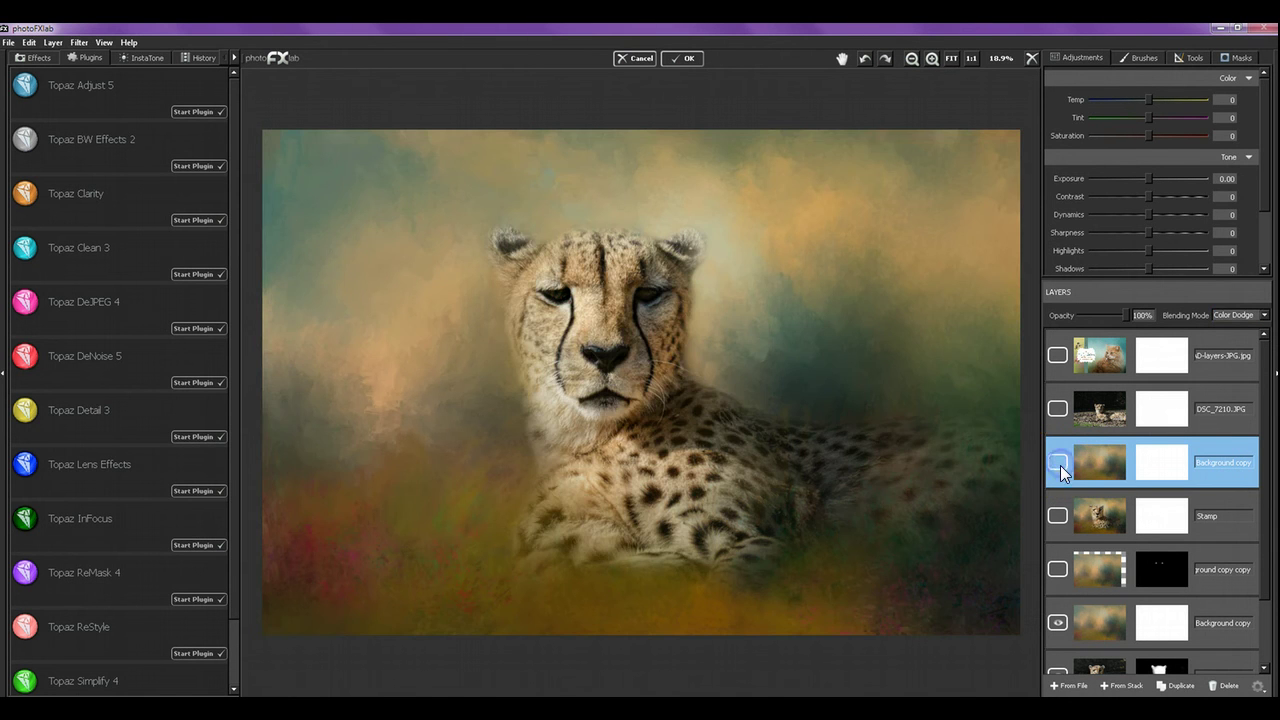
click(1061, 462)
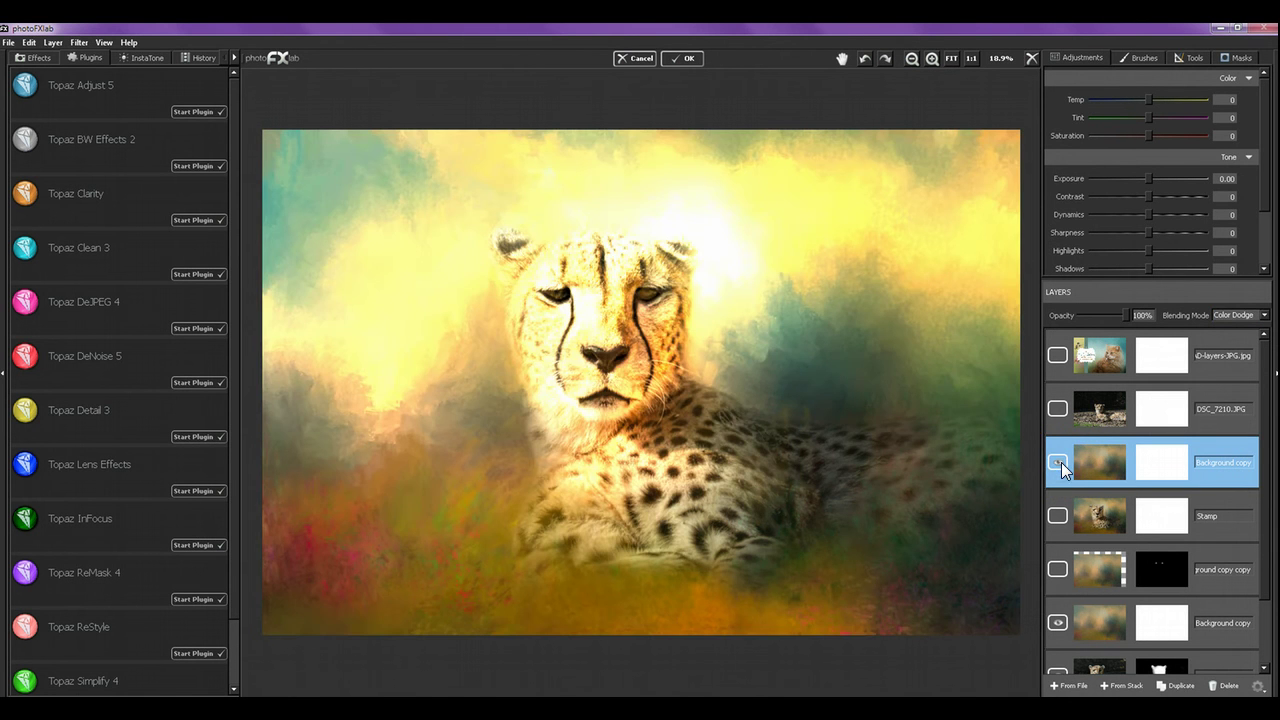
click(1060, 463)
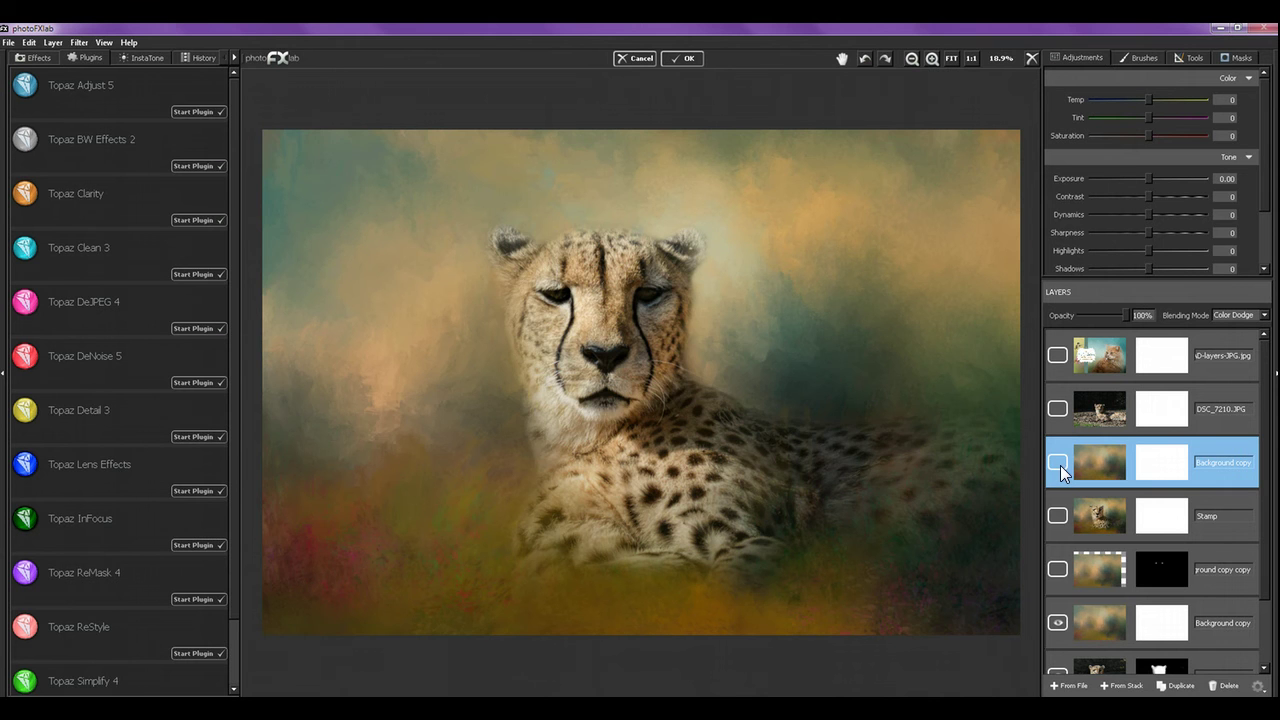
click(1059, 465)
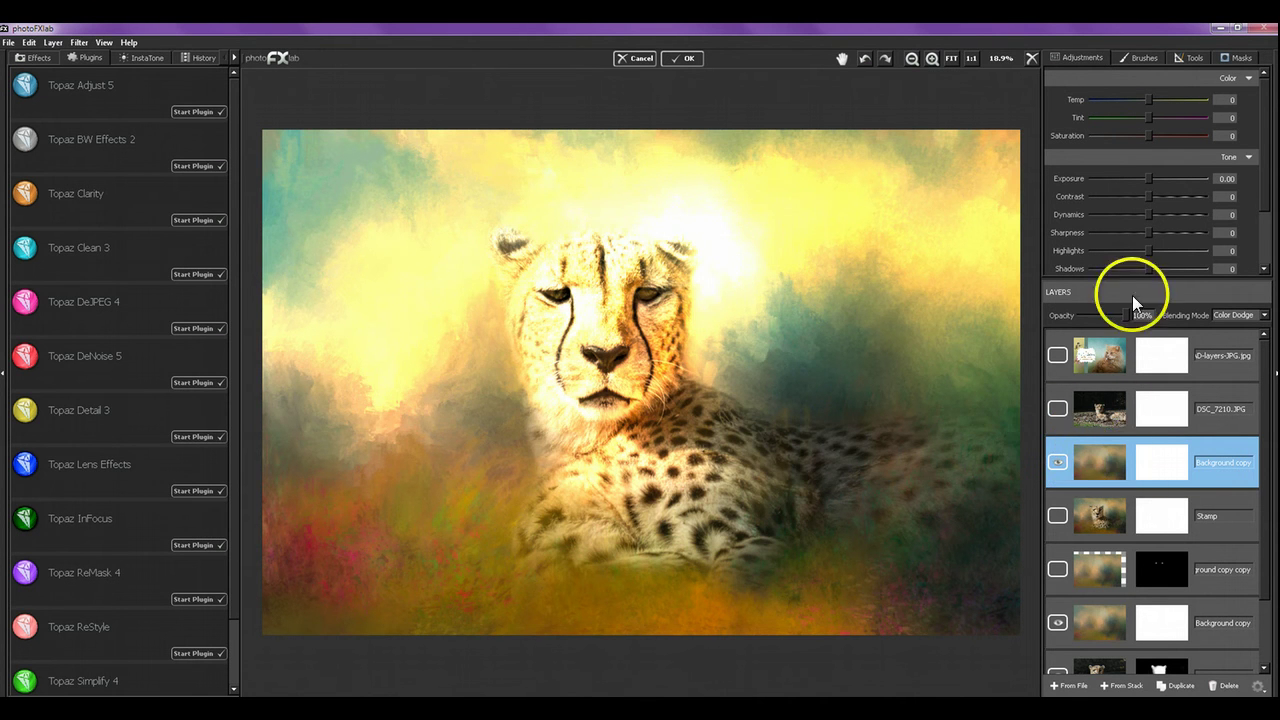
Use the Move tool to shift the Color Dodge texture layer down and left.
click(1190, 59)
click(1159, 78)
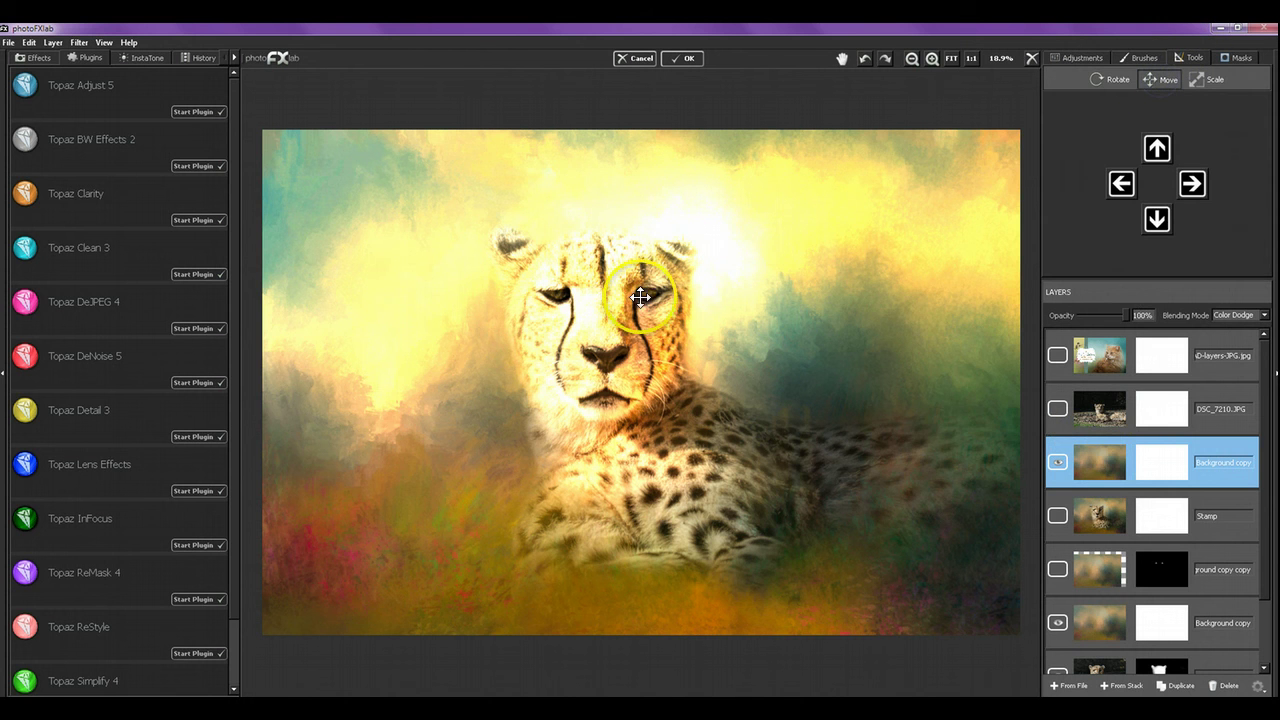
drag(644, 302, 661, 329)
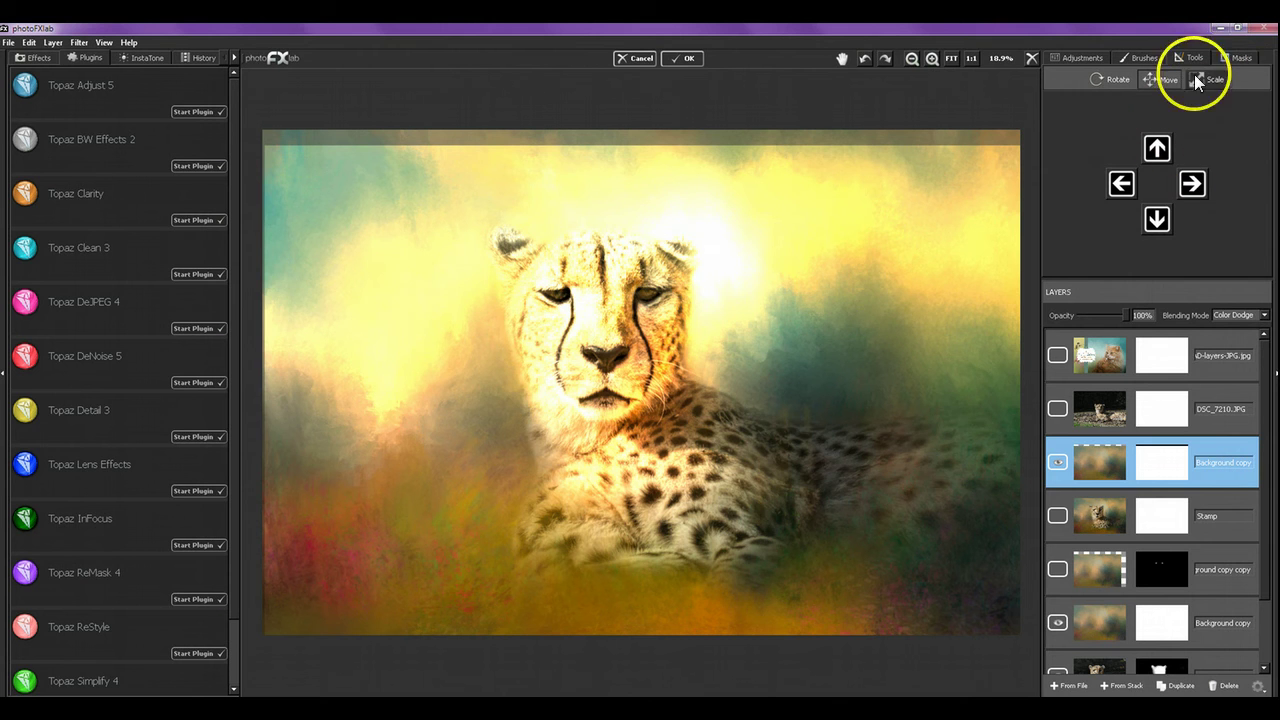
mouse_move(674, 340)
mouse_down()
mouse_move(646, 350)
mouse_move(652, 338)
mouse_up()
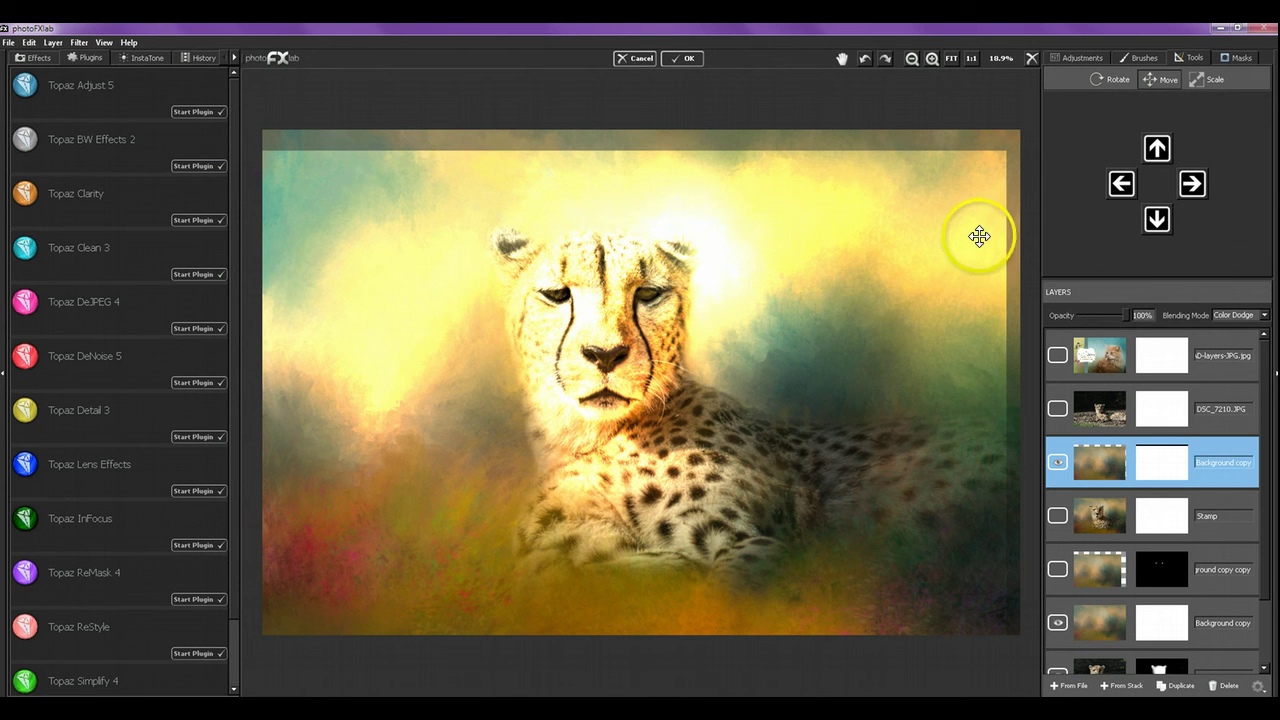
Invert the Background copy layer's mask to solid black from the Masks settings.
click(1240, 57)
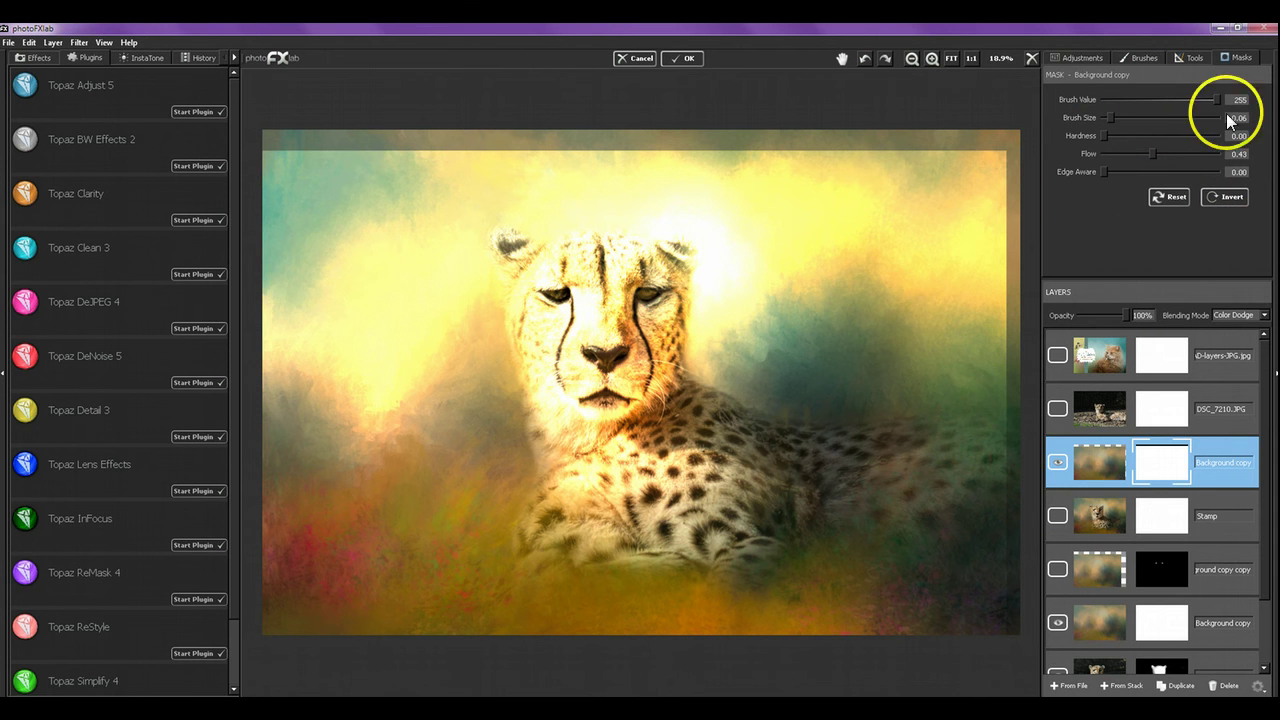
click(1218, 197)
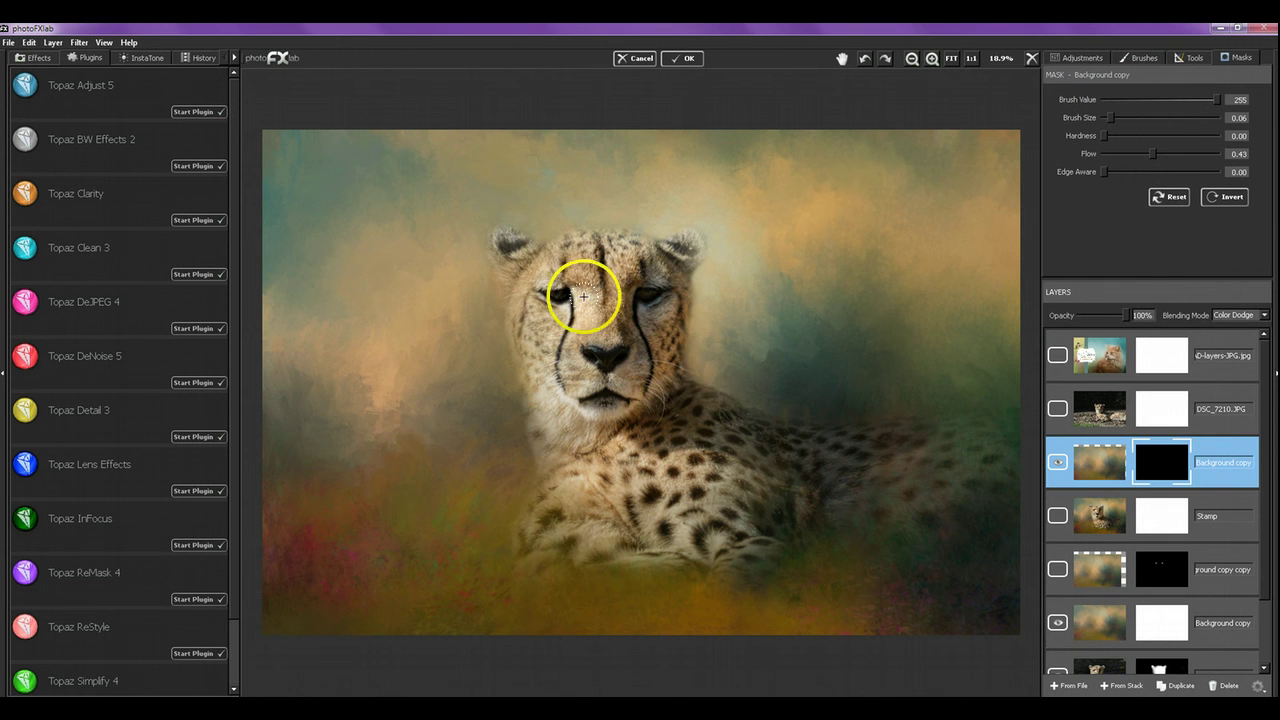
Zoom in on the face and brush the mask to reveal the glow over both eyes.
click(933, 59)
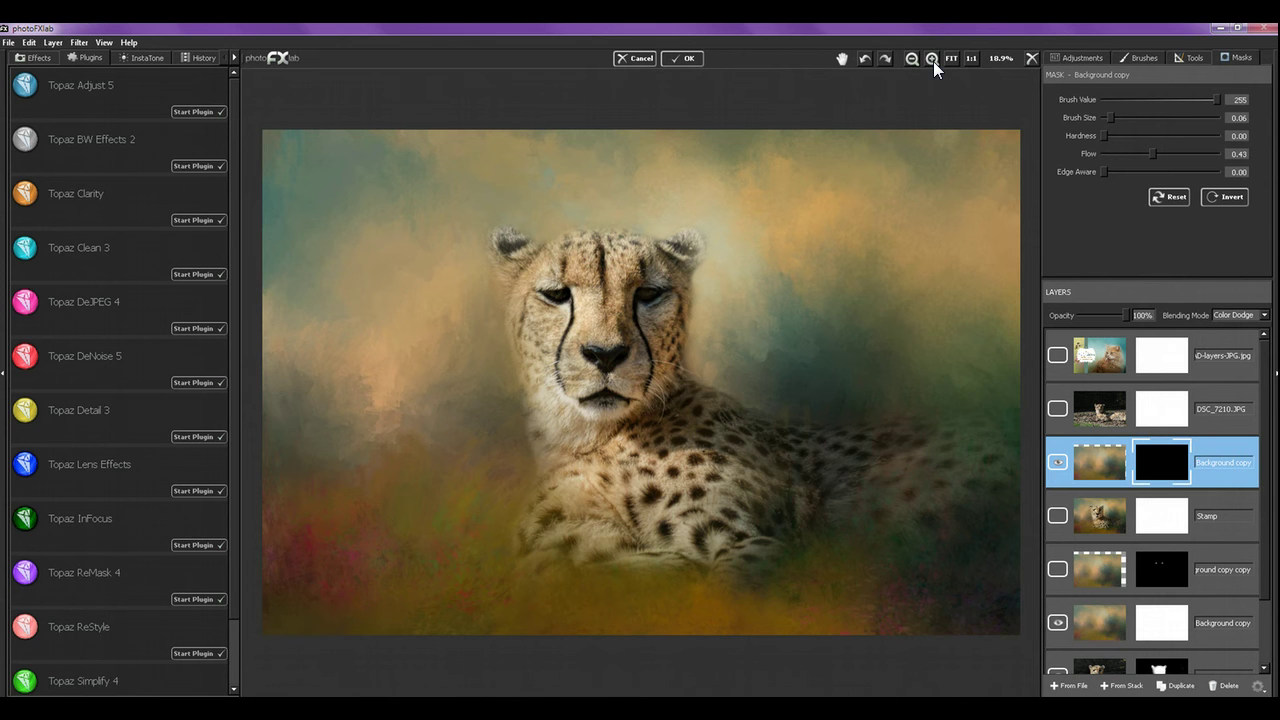
click(933, 59)
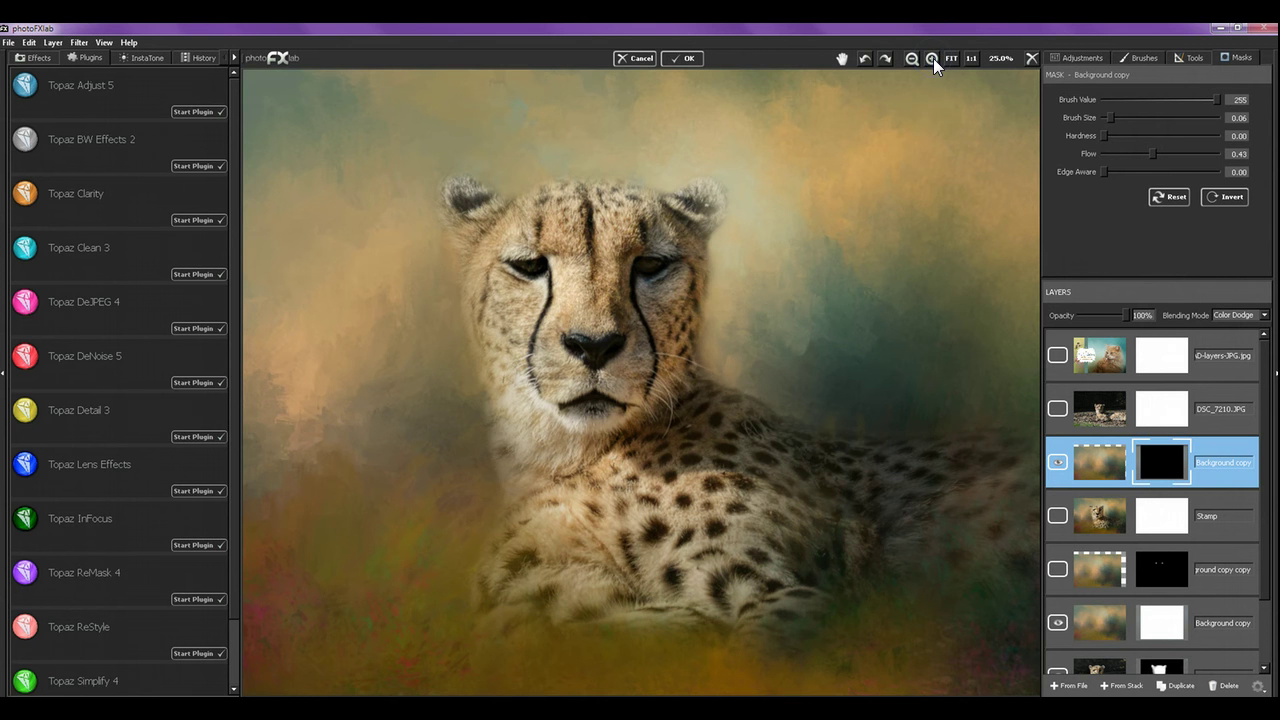
click(931, 58)
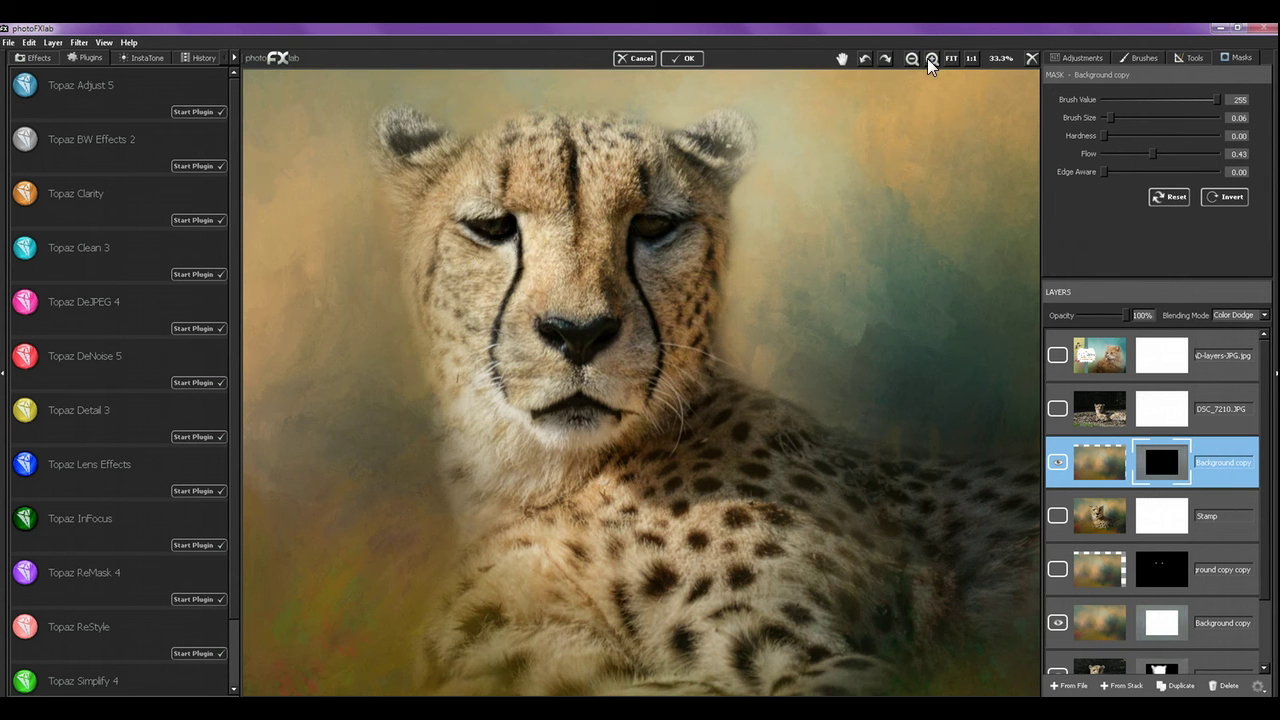
click(646, 227)
mouse_move(646, 227)
mouse_down()
mouse_move(660, 217)
mouse_move(640, 217)
mouse_up()
mouse_move(484, 218)
mouse_down()
mouse_move(486, 229)
mouse_move(509, 220)
mouse_move(490, 226)
mouse_up()
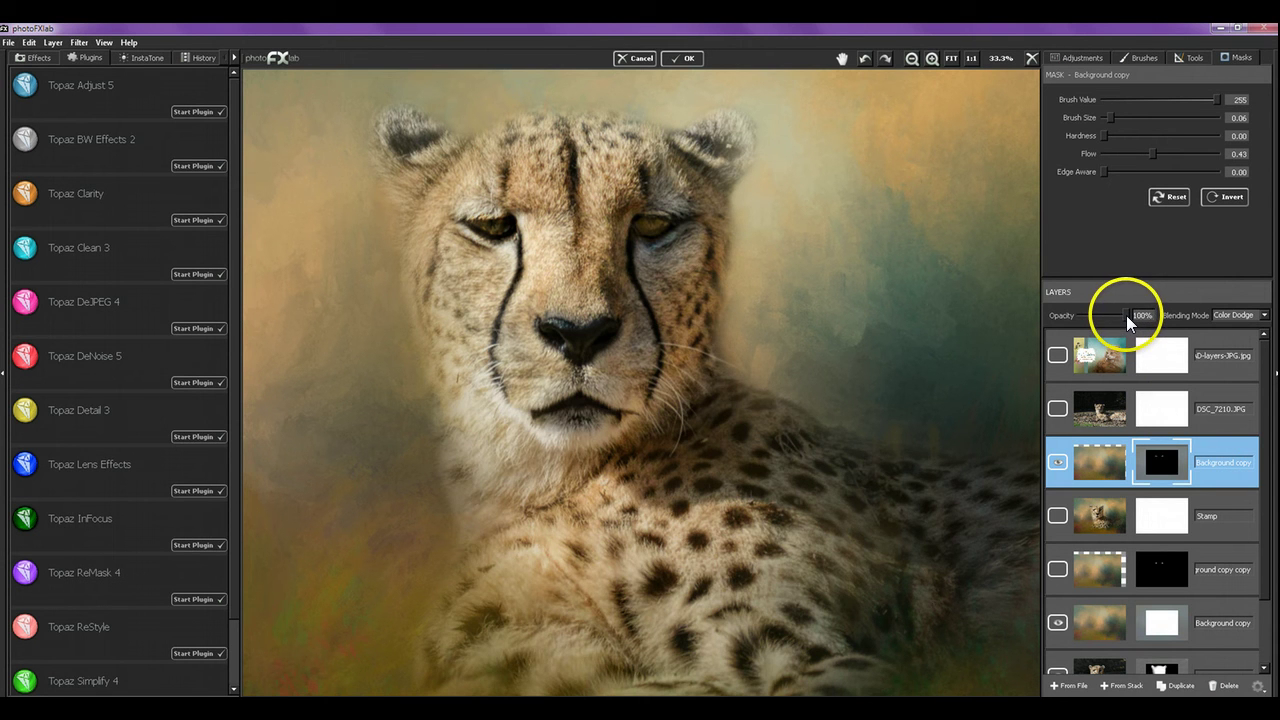
Compare opacity values, brush the right eye again, then settle the glow layer at 25%.
drag(1126, 315, 1095, 318)
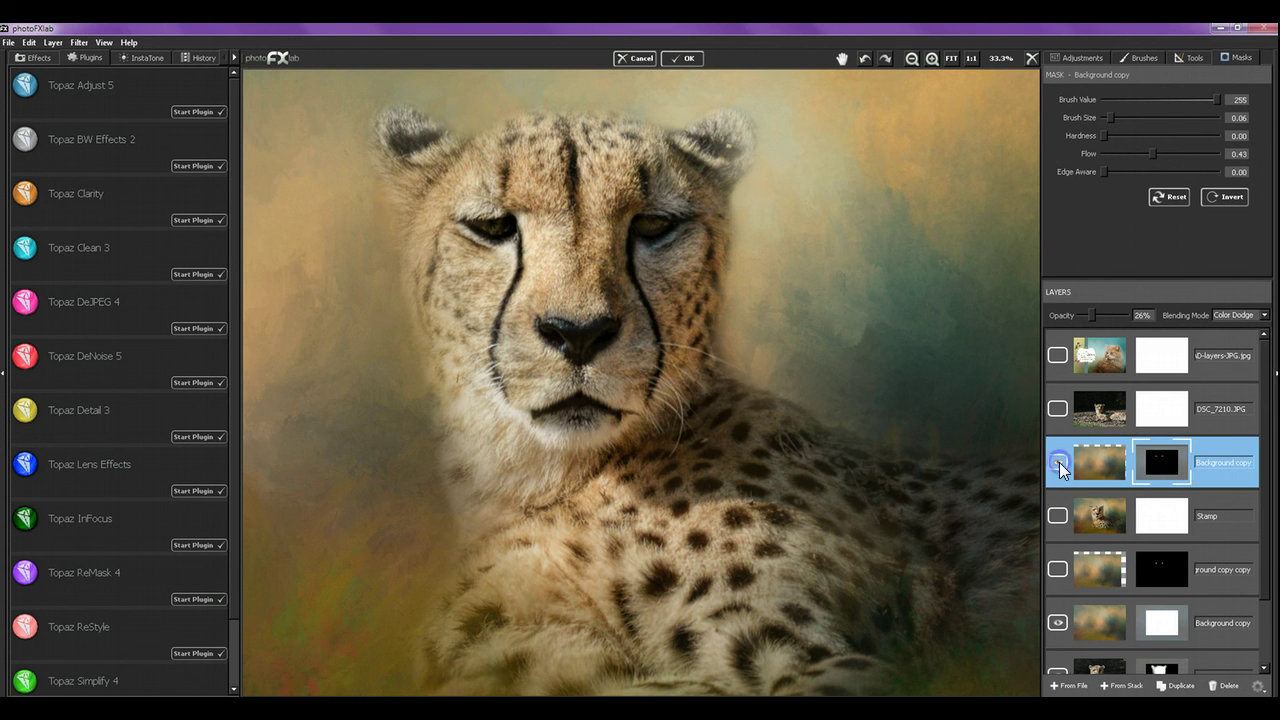
drag(1093, 317, 1110, 321)
drag(1112, 318, 1097, 321)
drag(1093, 315, 1155, 318)
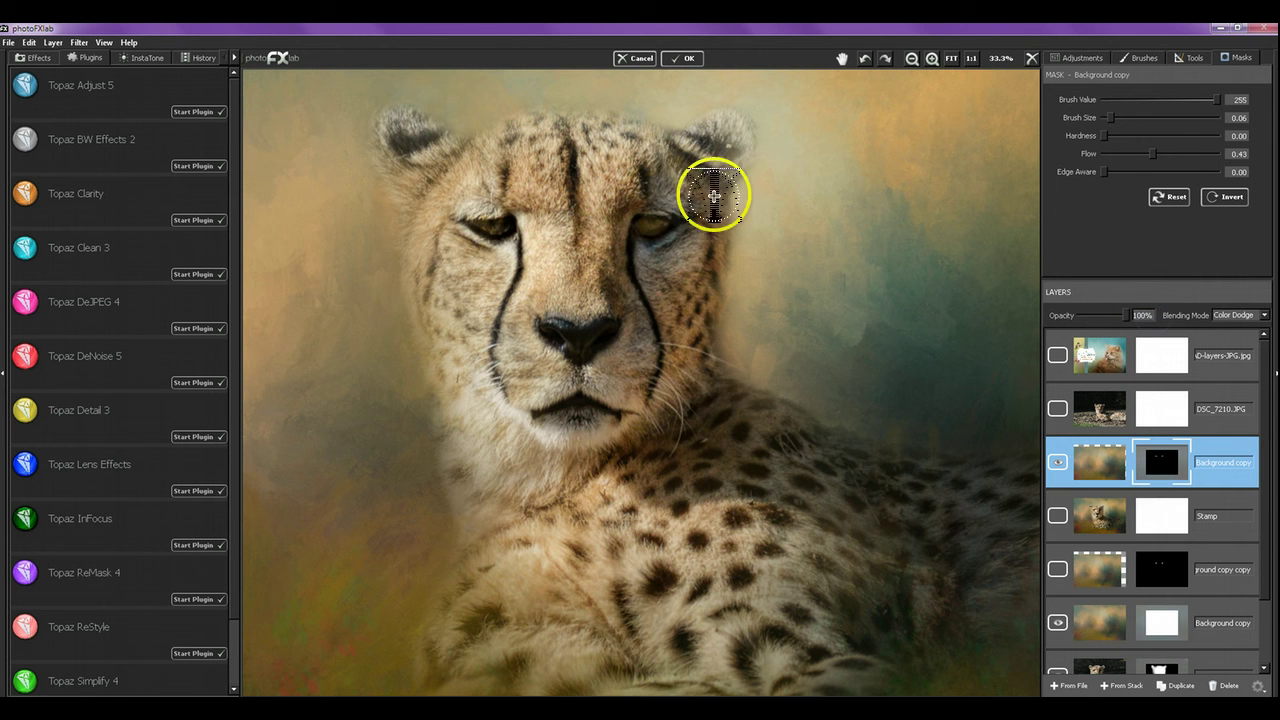
mouse_move(668, 232)
mouse_down()
mouse_move(651, 251)
mouse_move(694, 229)
mouse_move(672, 236)
mouse_up()
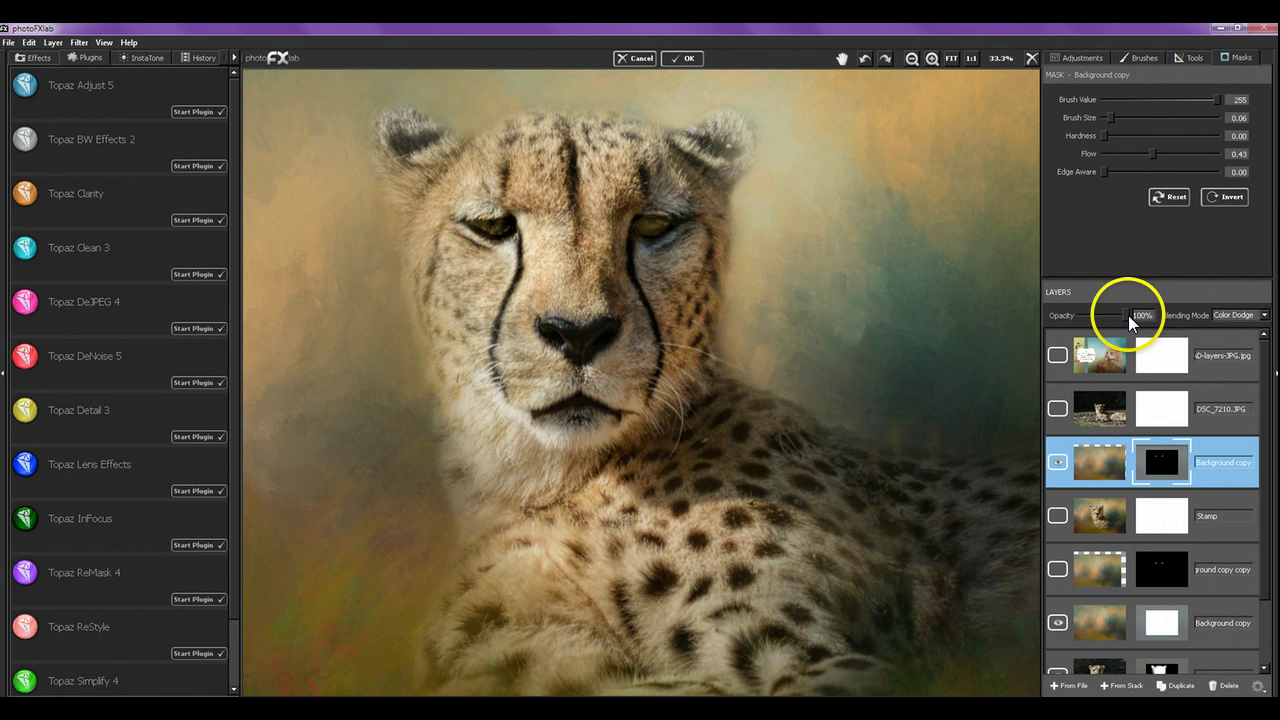
mouse_move(1128, 315)
mouse_down()
mouse_move(1075, 318)
mouse_move(1096, 322)
mouse_up()
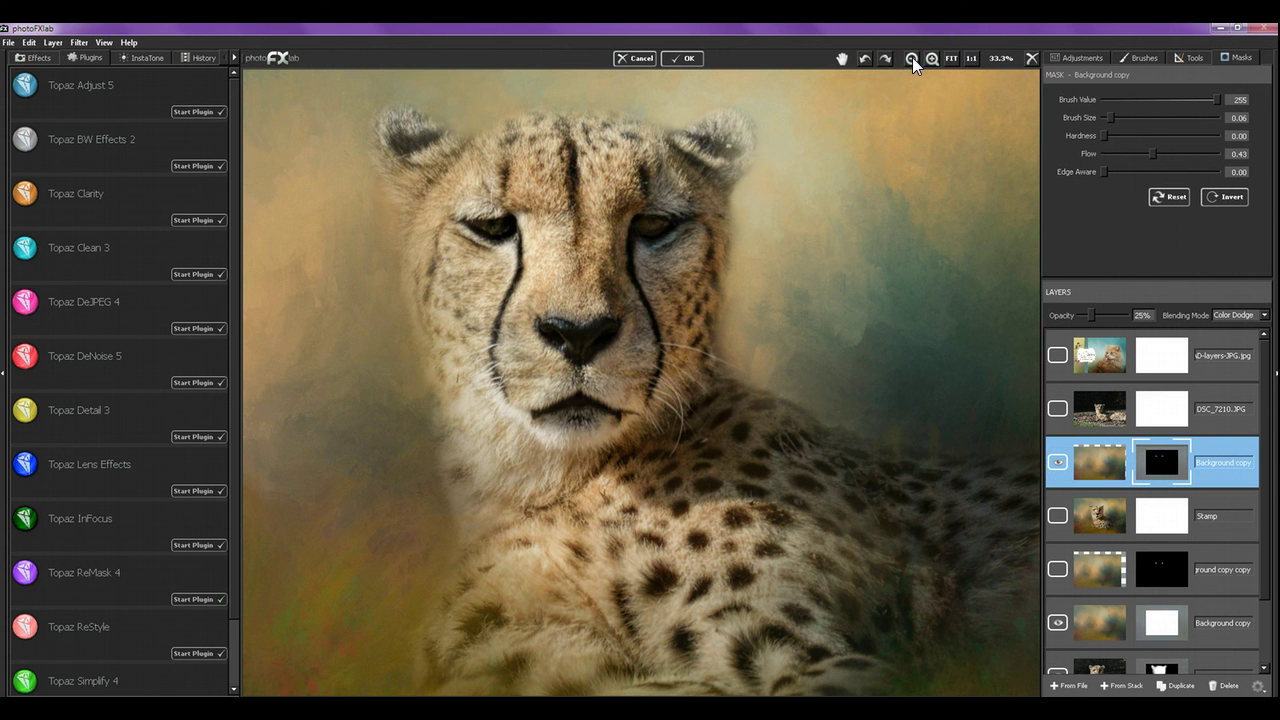
Zoom out to view more of the cheetah image.
click(912, 58)
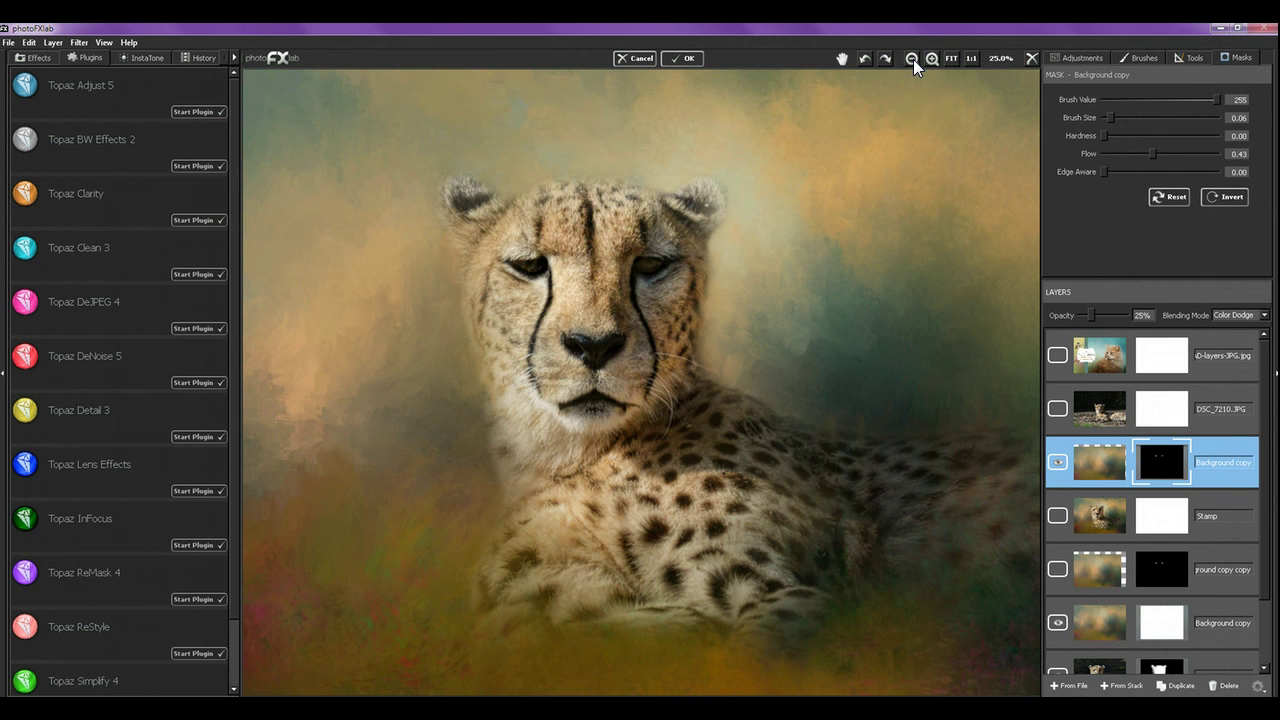
click(912, 59)
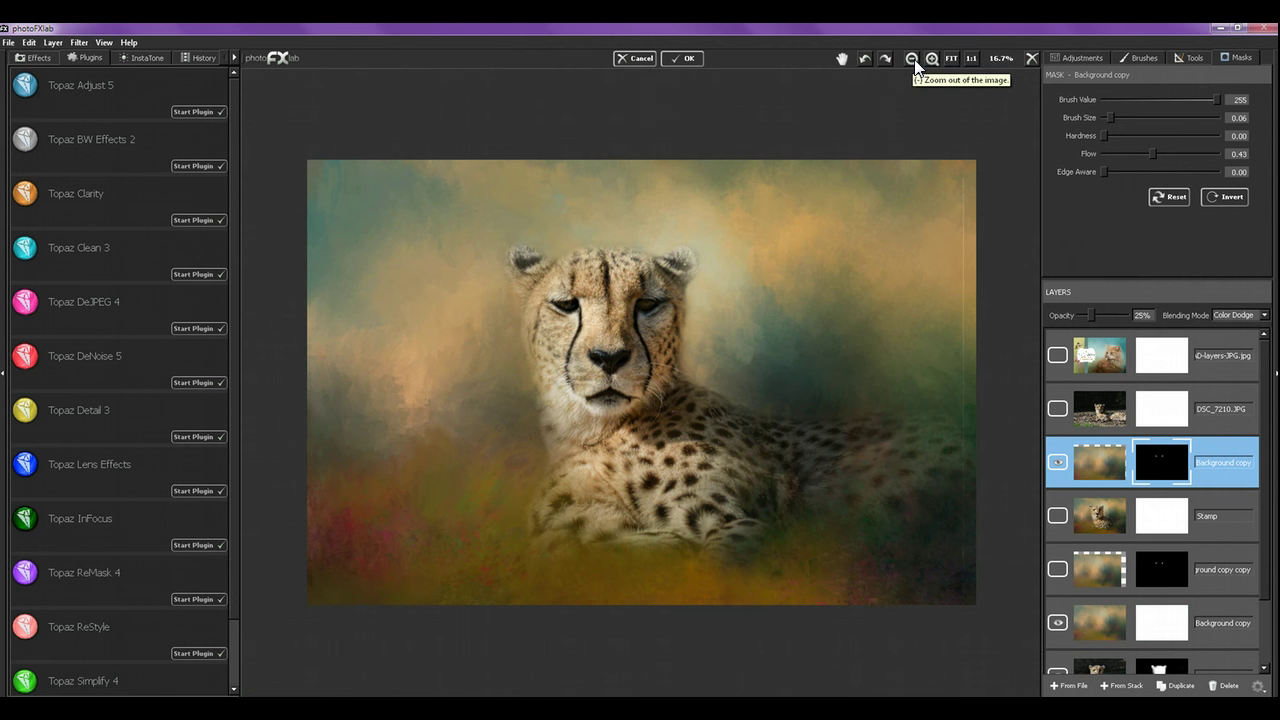
scroll(777, 180, down, 1)
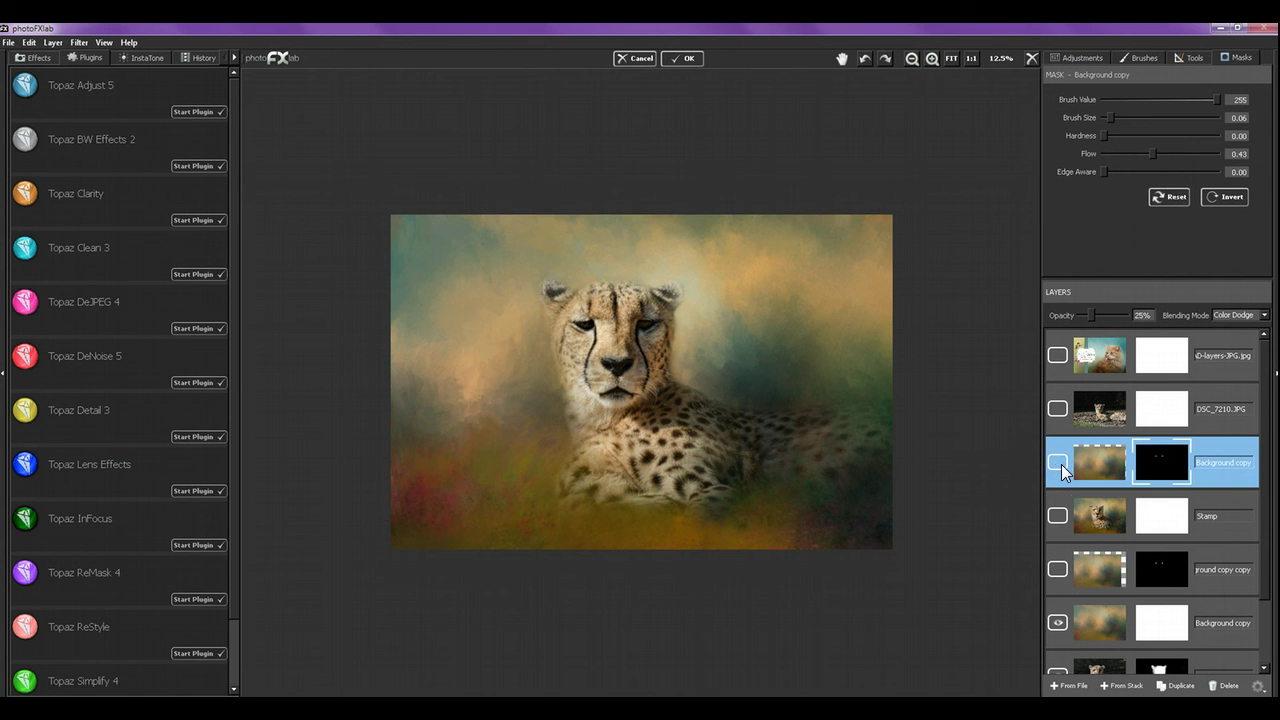
Toggle the 25% eye-glow layer off and on to compare, leaving it visible.
click(1057, 462)
mouse_move(1093, 315)
mouse_down()
mouse_move(1127, 318)
mouse_move(1092, 317)
mouse_up()
click(1058, 462)
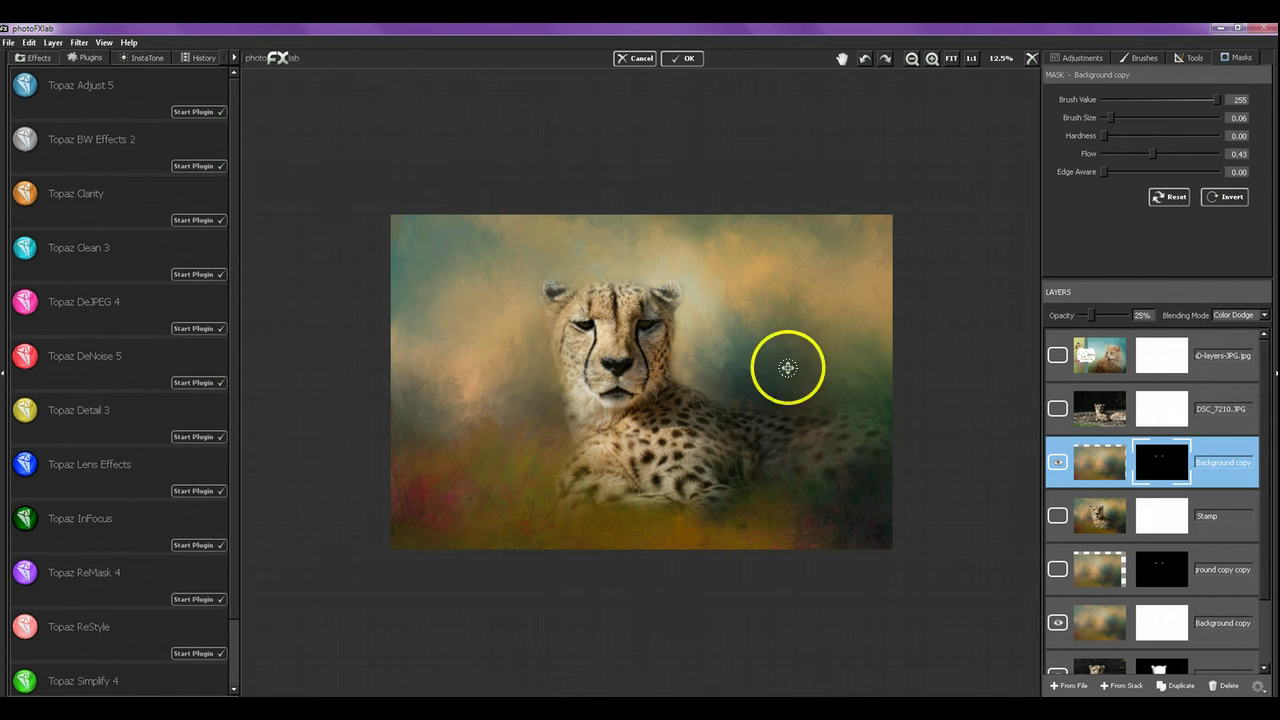
click(1058, 462)
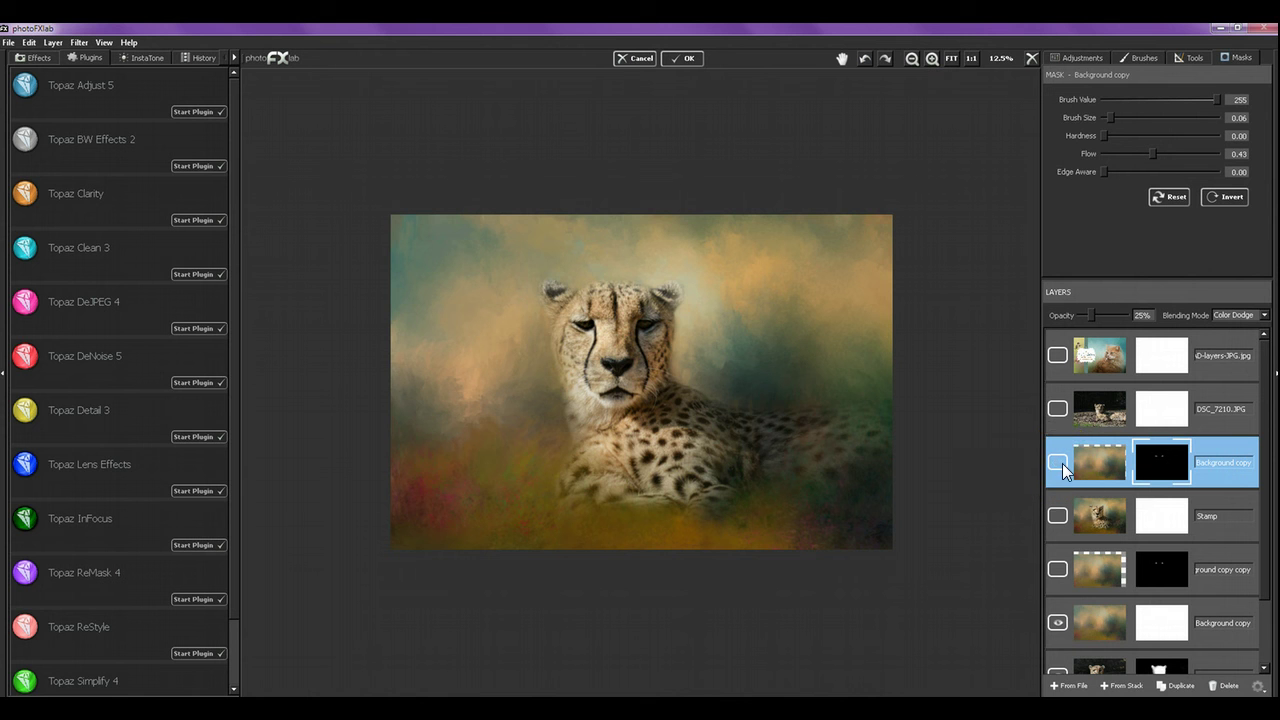
click(1059, 462)
click(1081, 57)
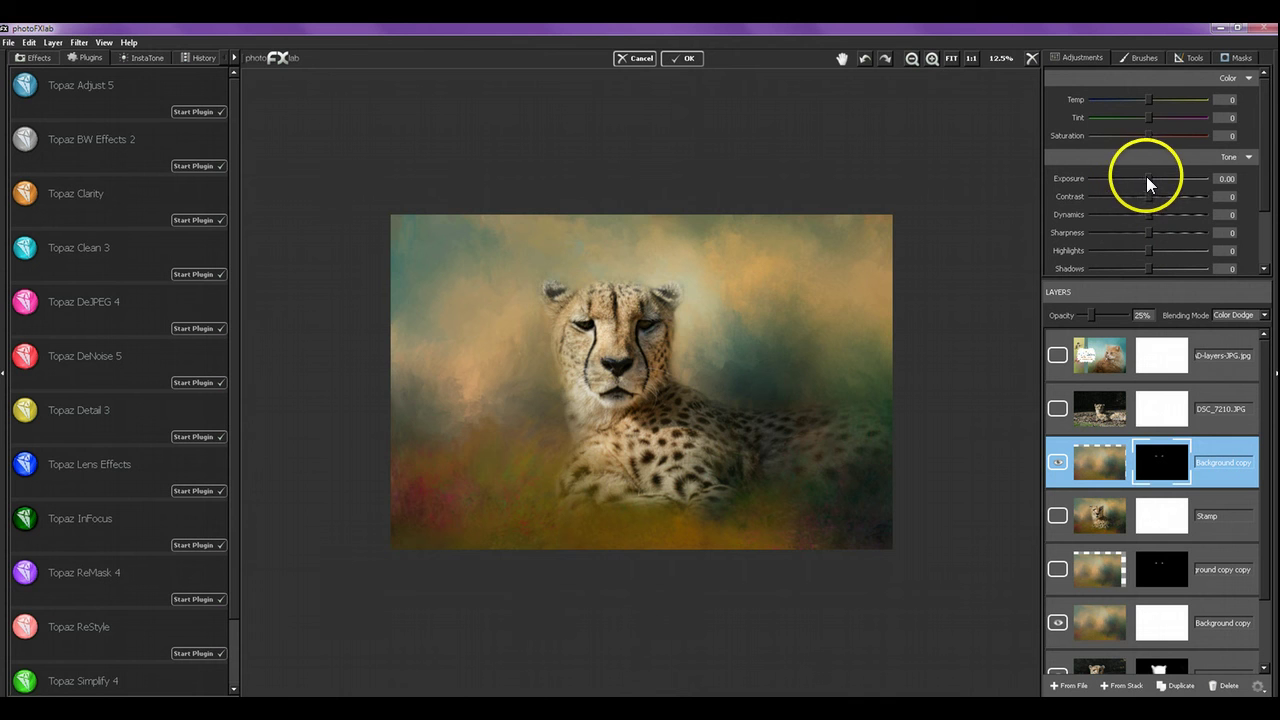
drag(1148, 177, 1164, 184)
click(1218, 178)
text(0.00)
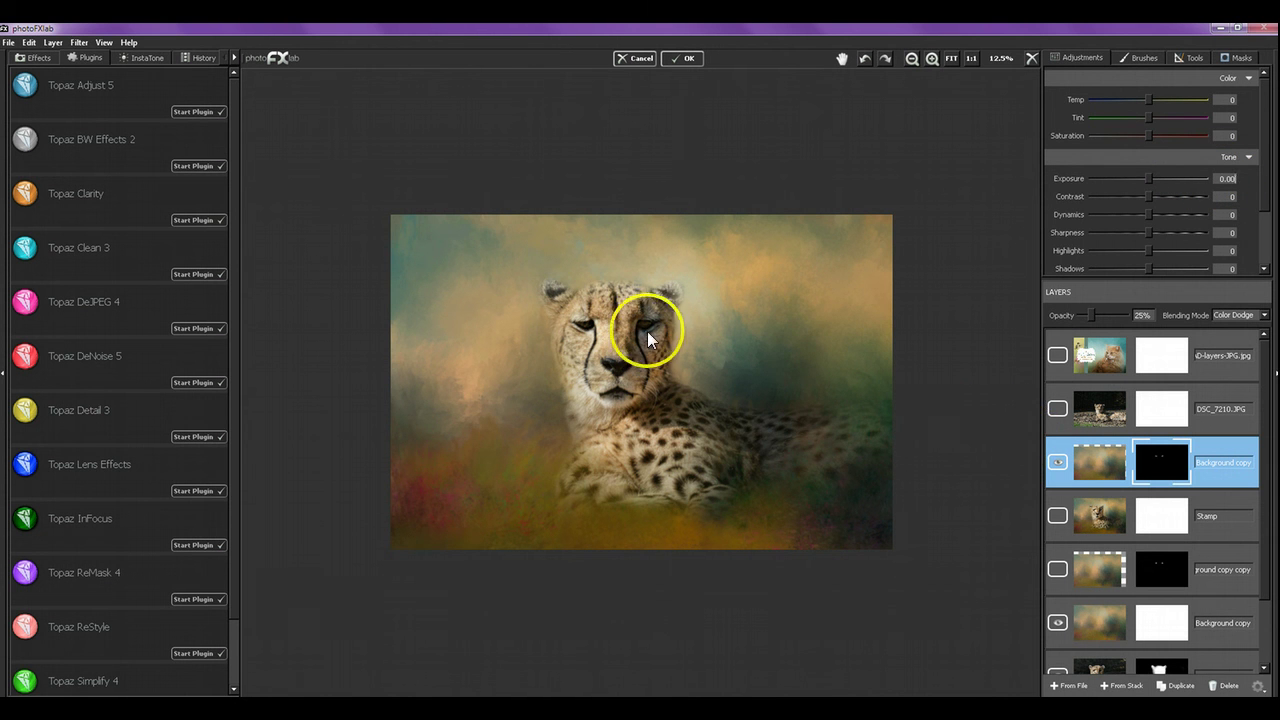
drag(650, 326, 640, 323)
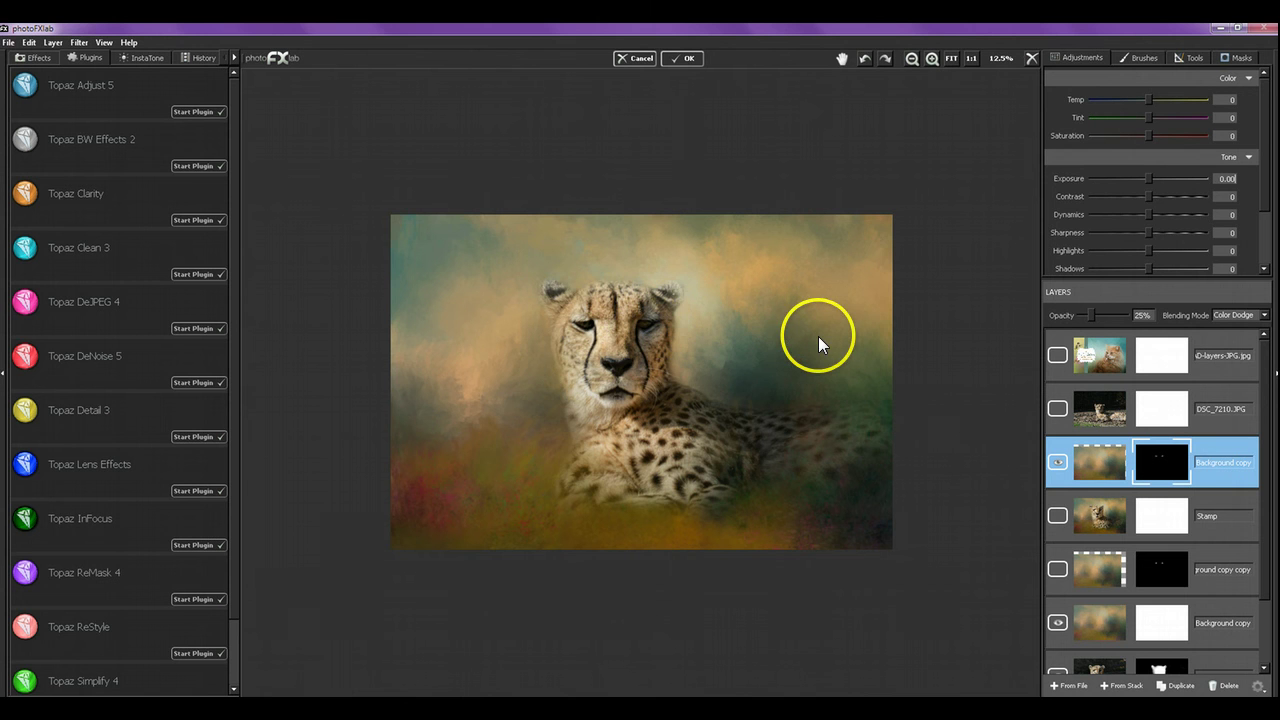